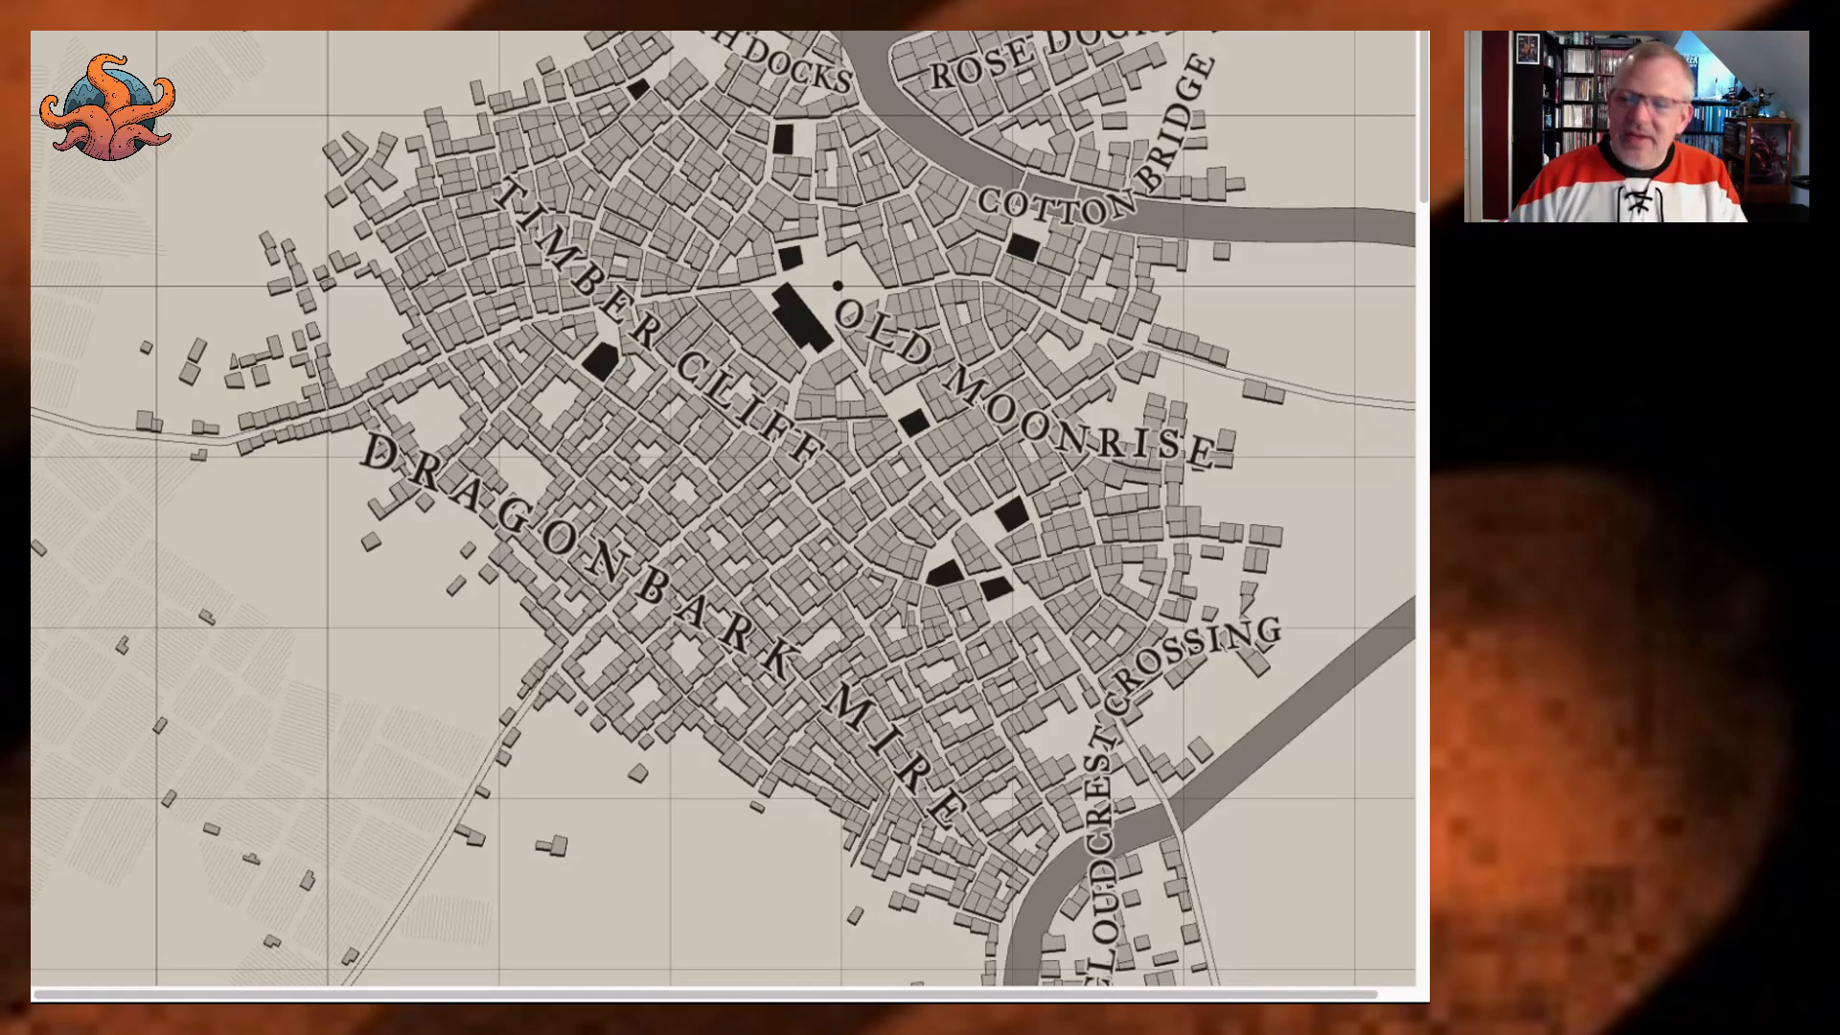
Generate a medium-sized city with Citadel, Walls and Greens enabled alongside the already chosen features, and close the generation settings.
right_click(634, 345)
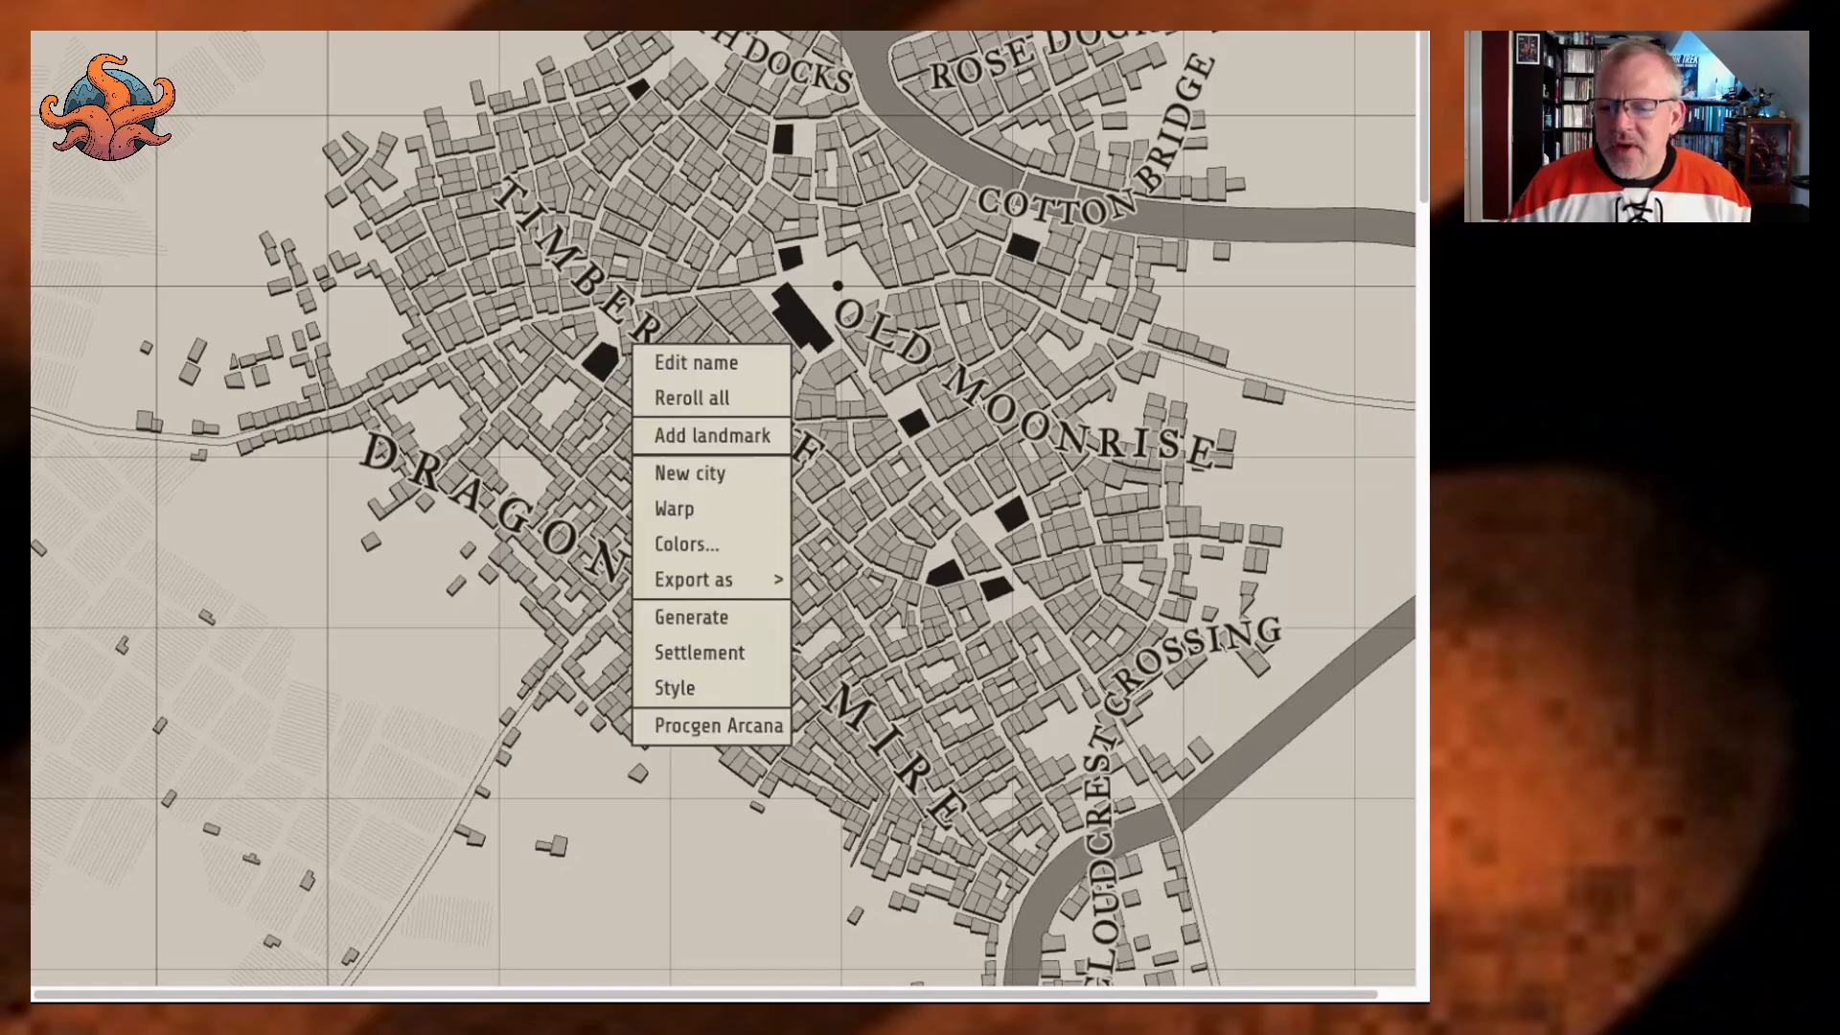
click(696, 636)
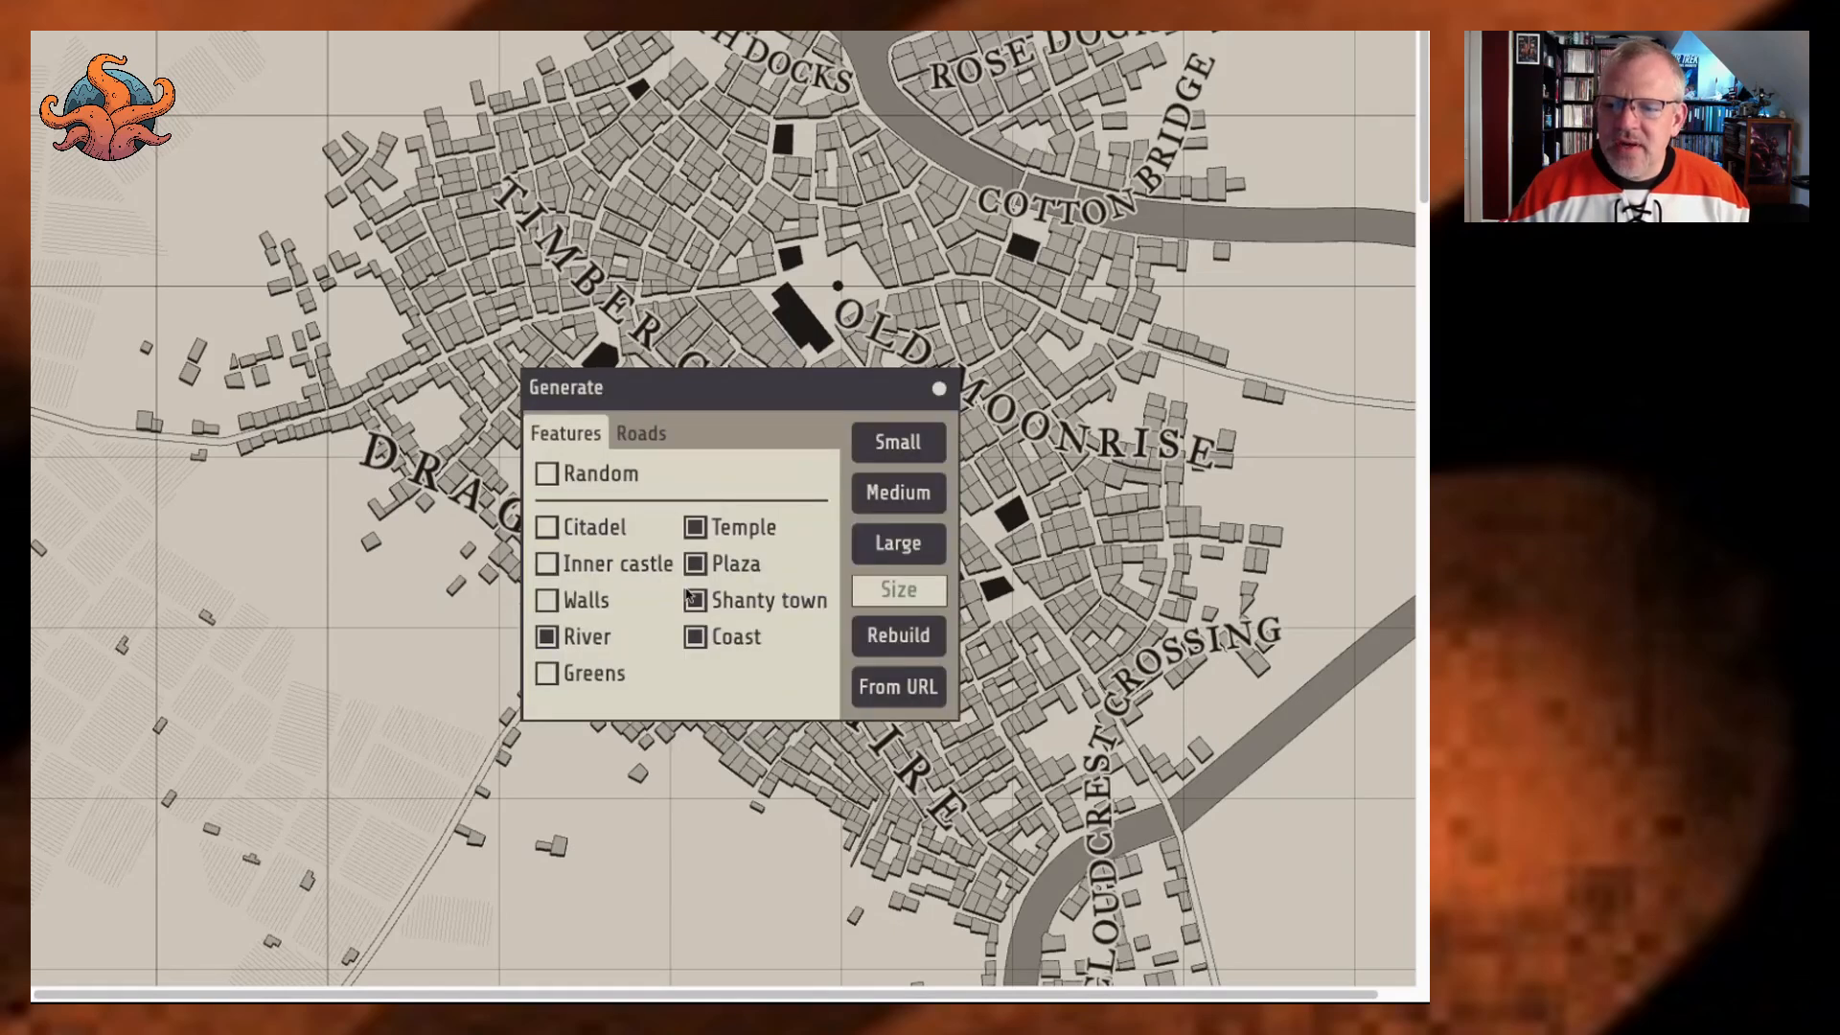
click(550, 529)
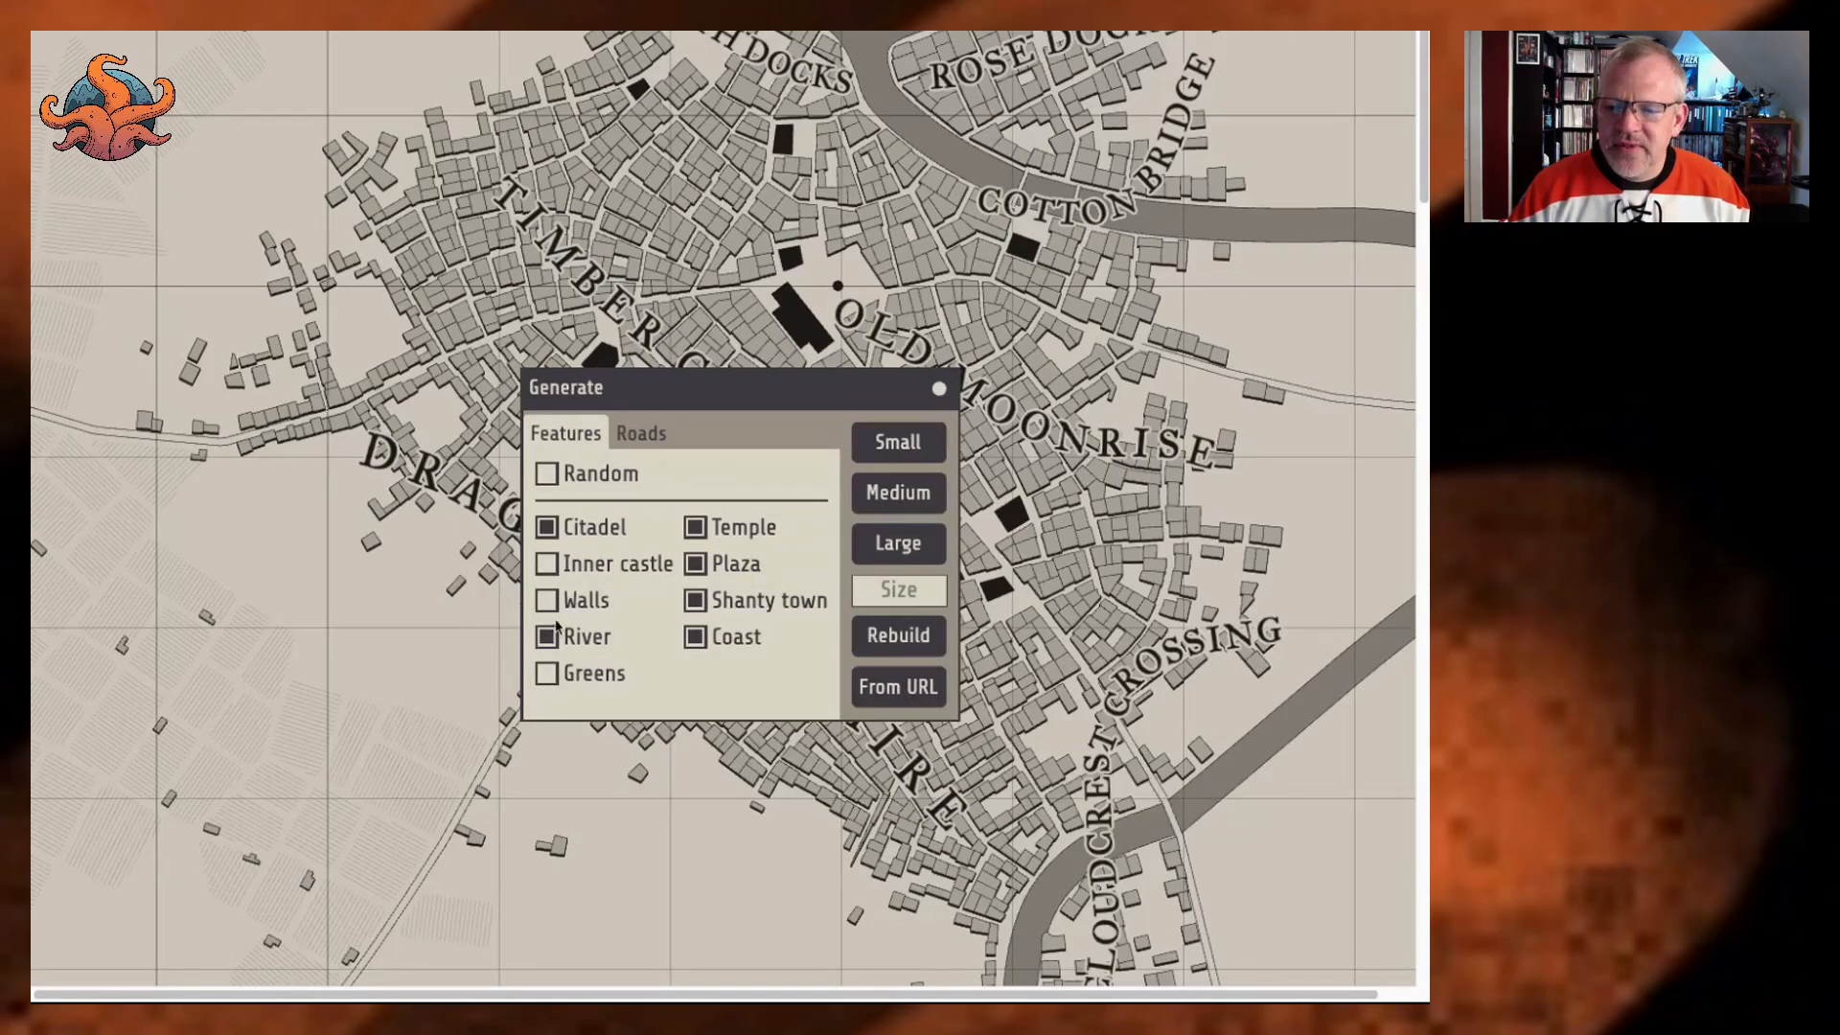
click(588, 609)
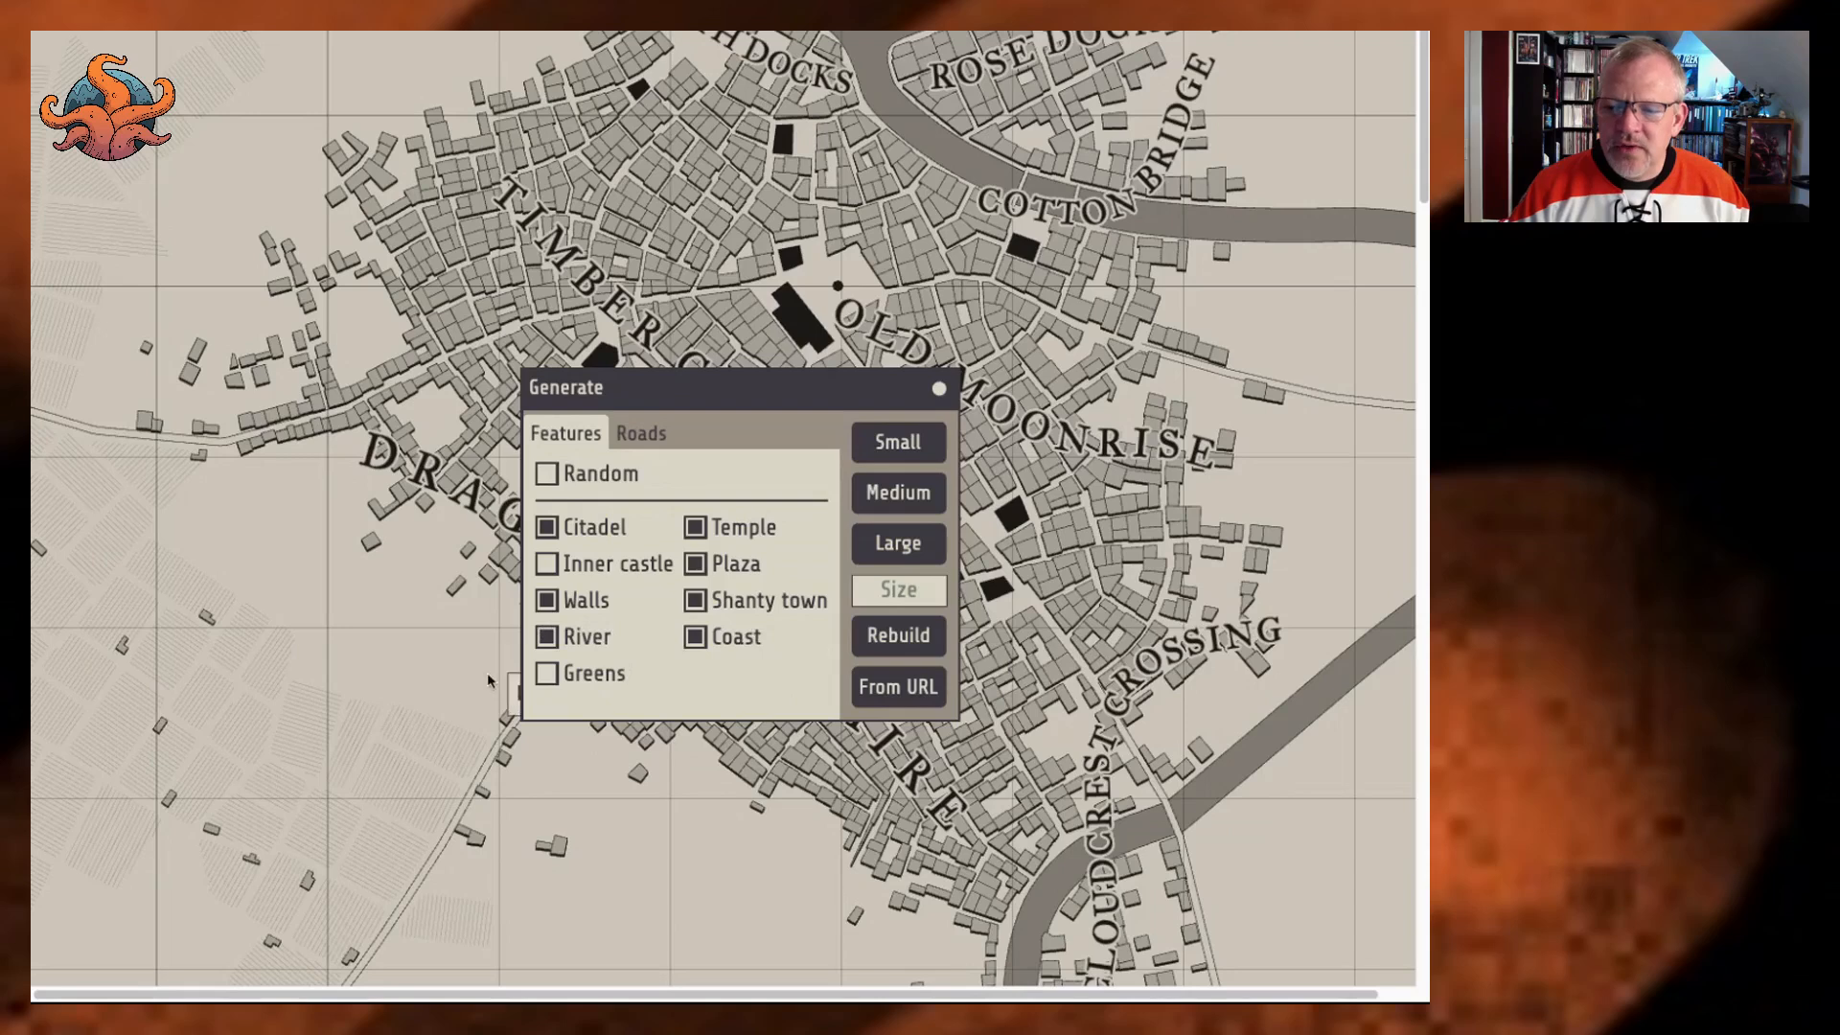
click(559, 675)
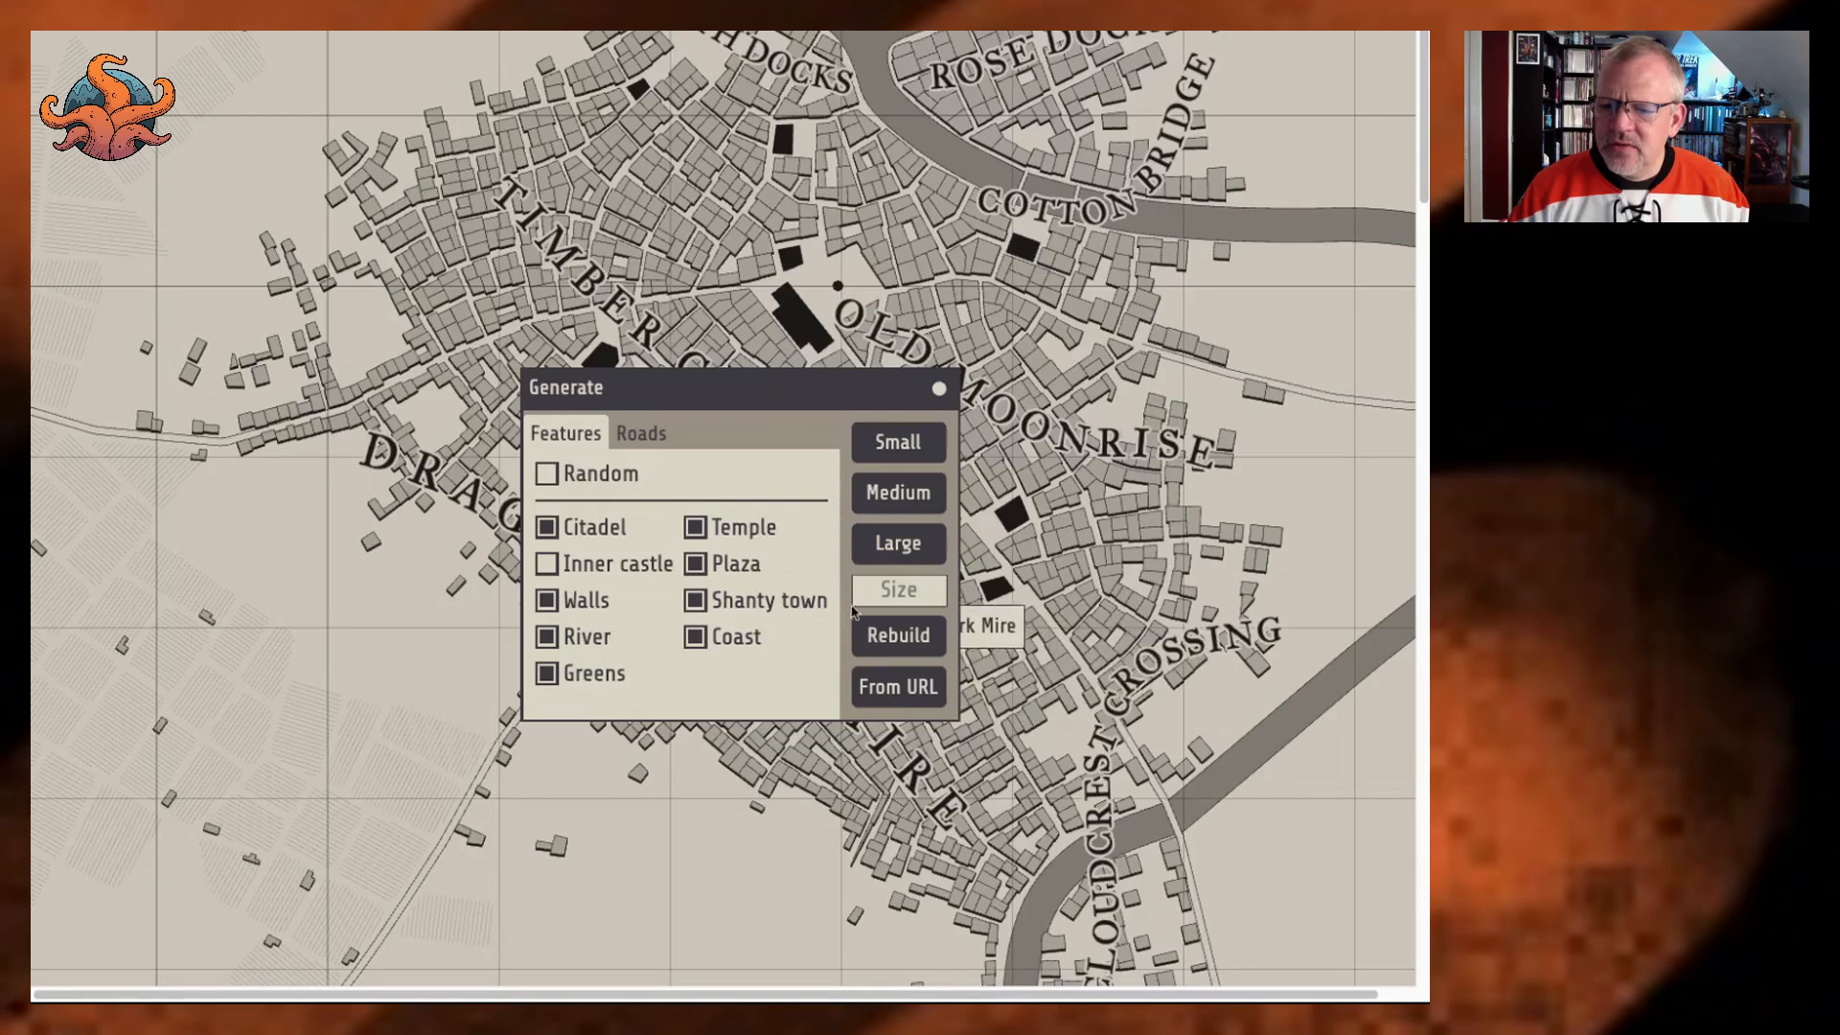
click(892, 494)
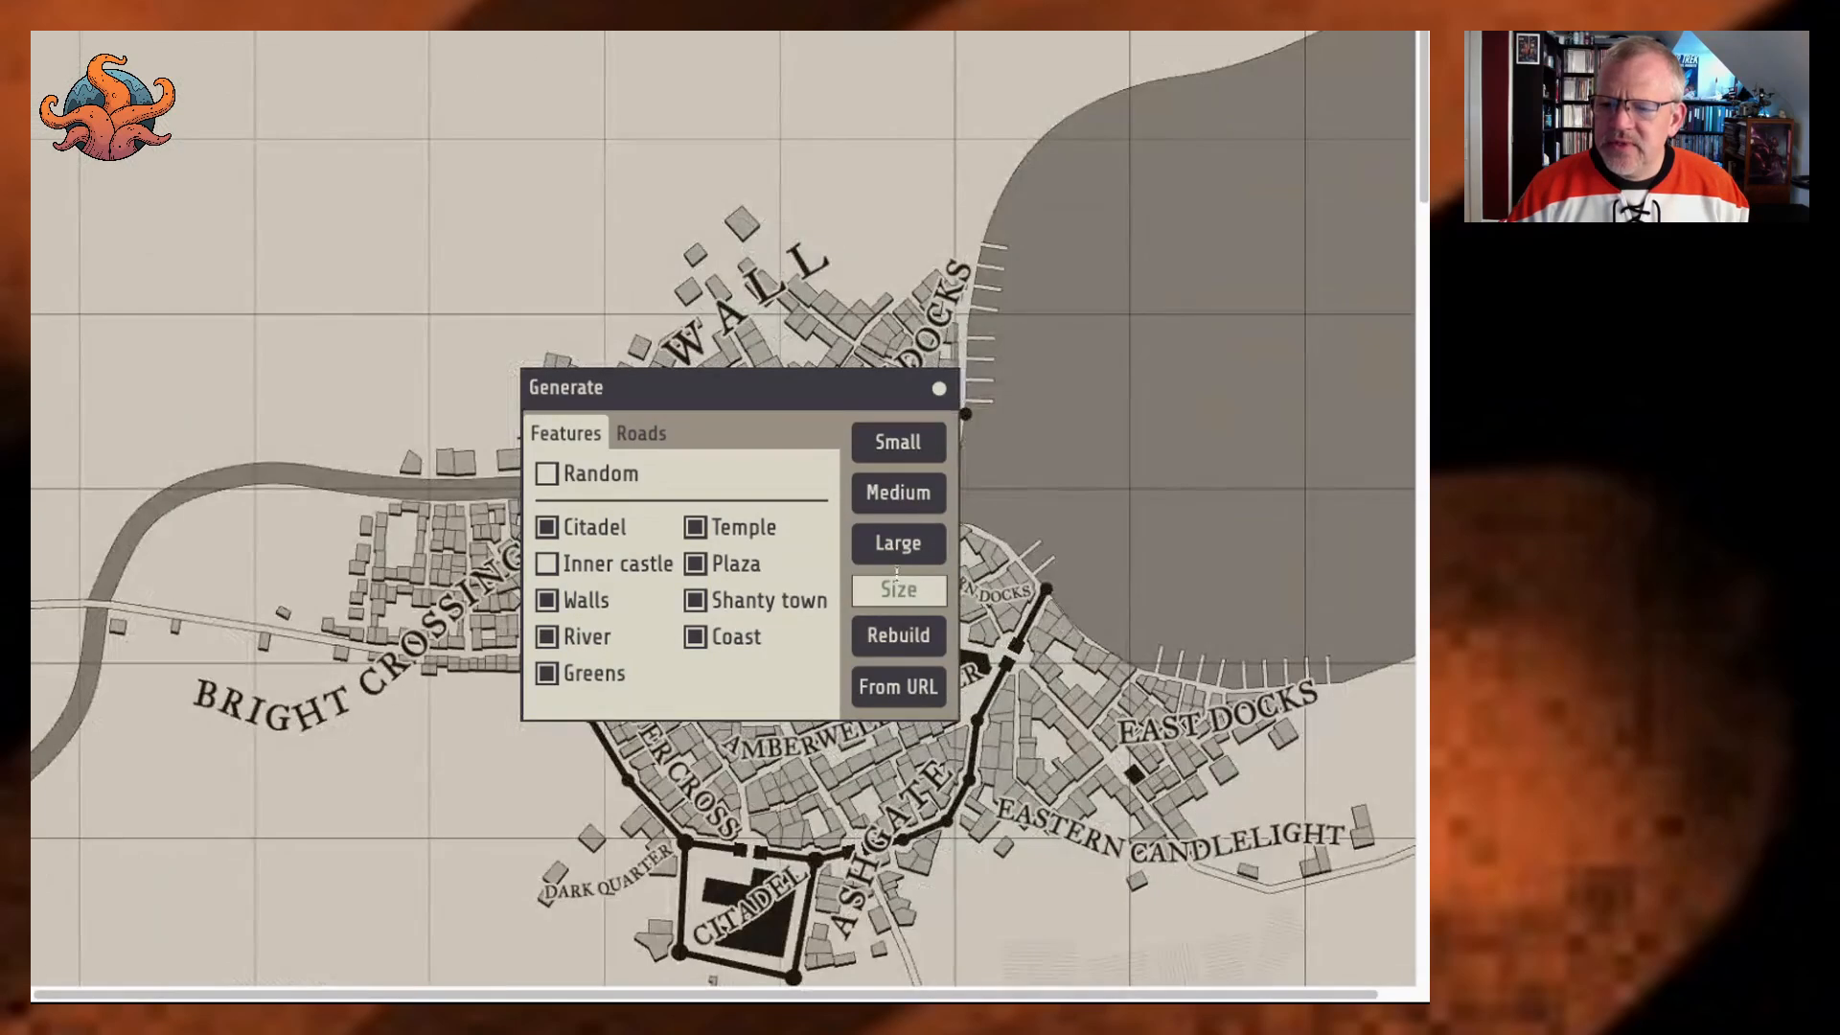
drag(895, 383, 499, 5)
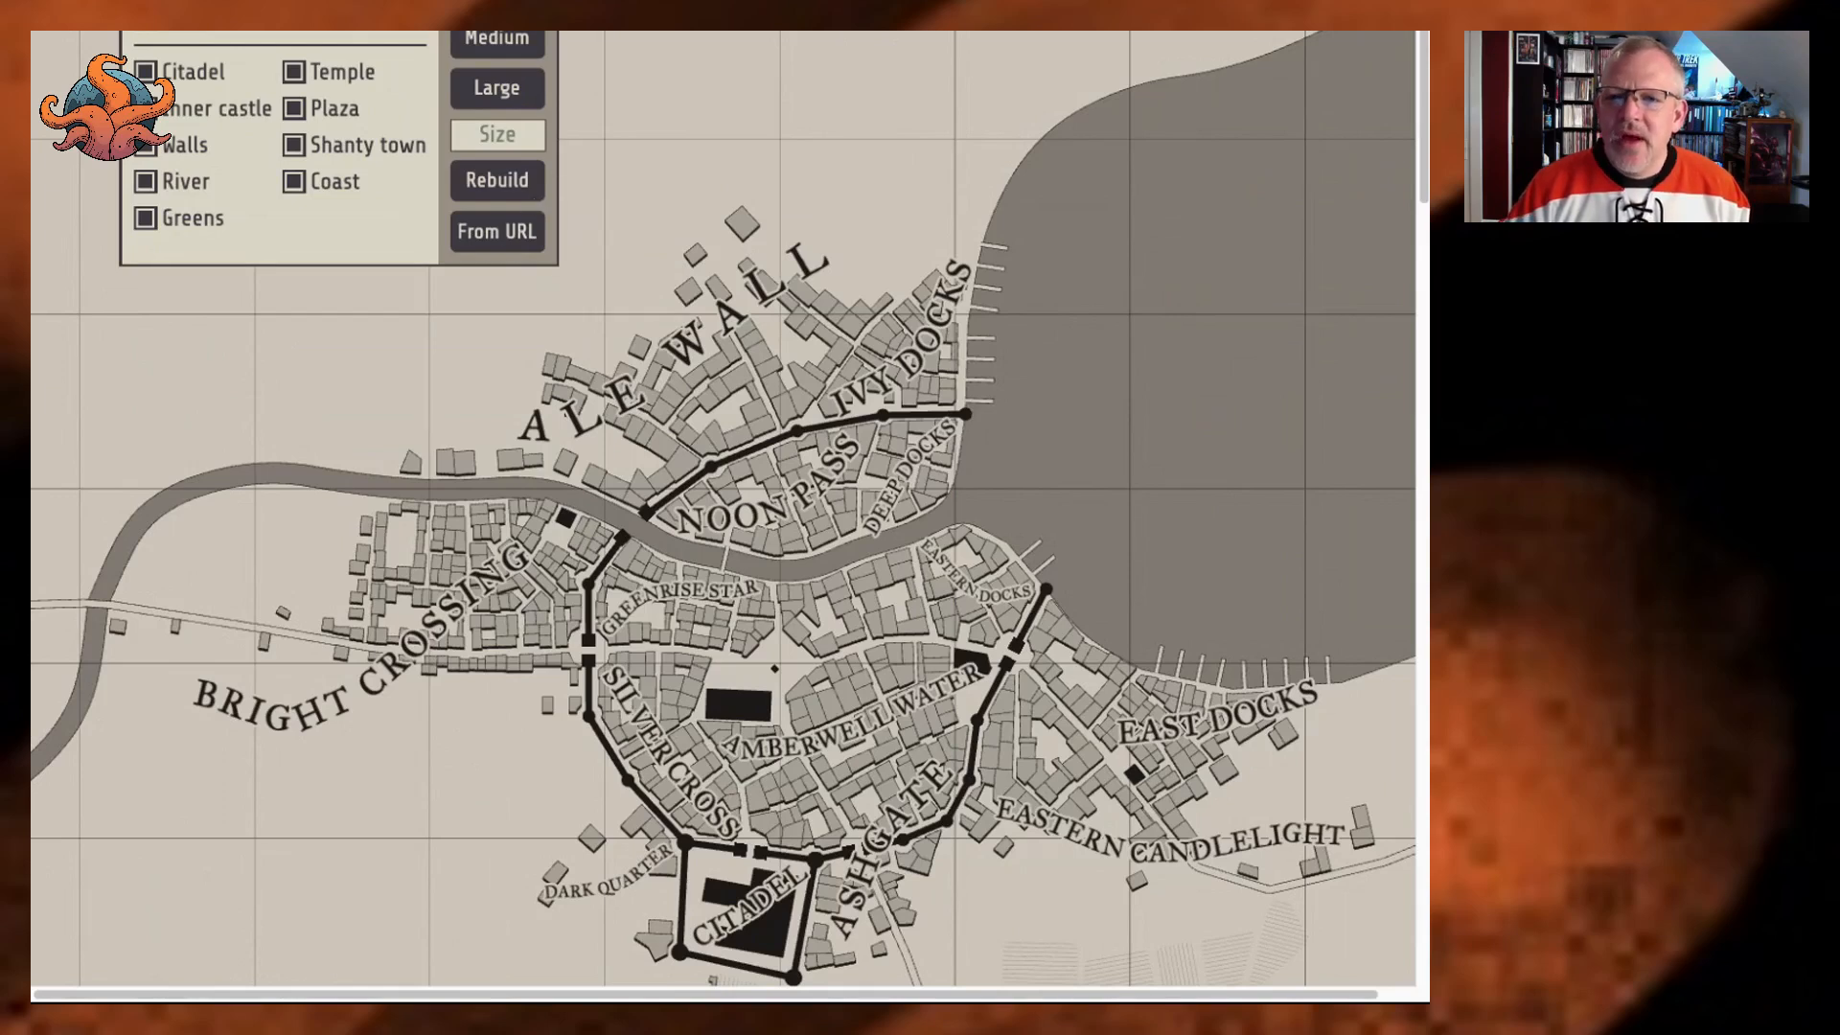
key(Escape)
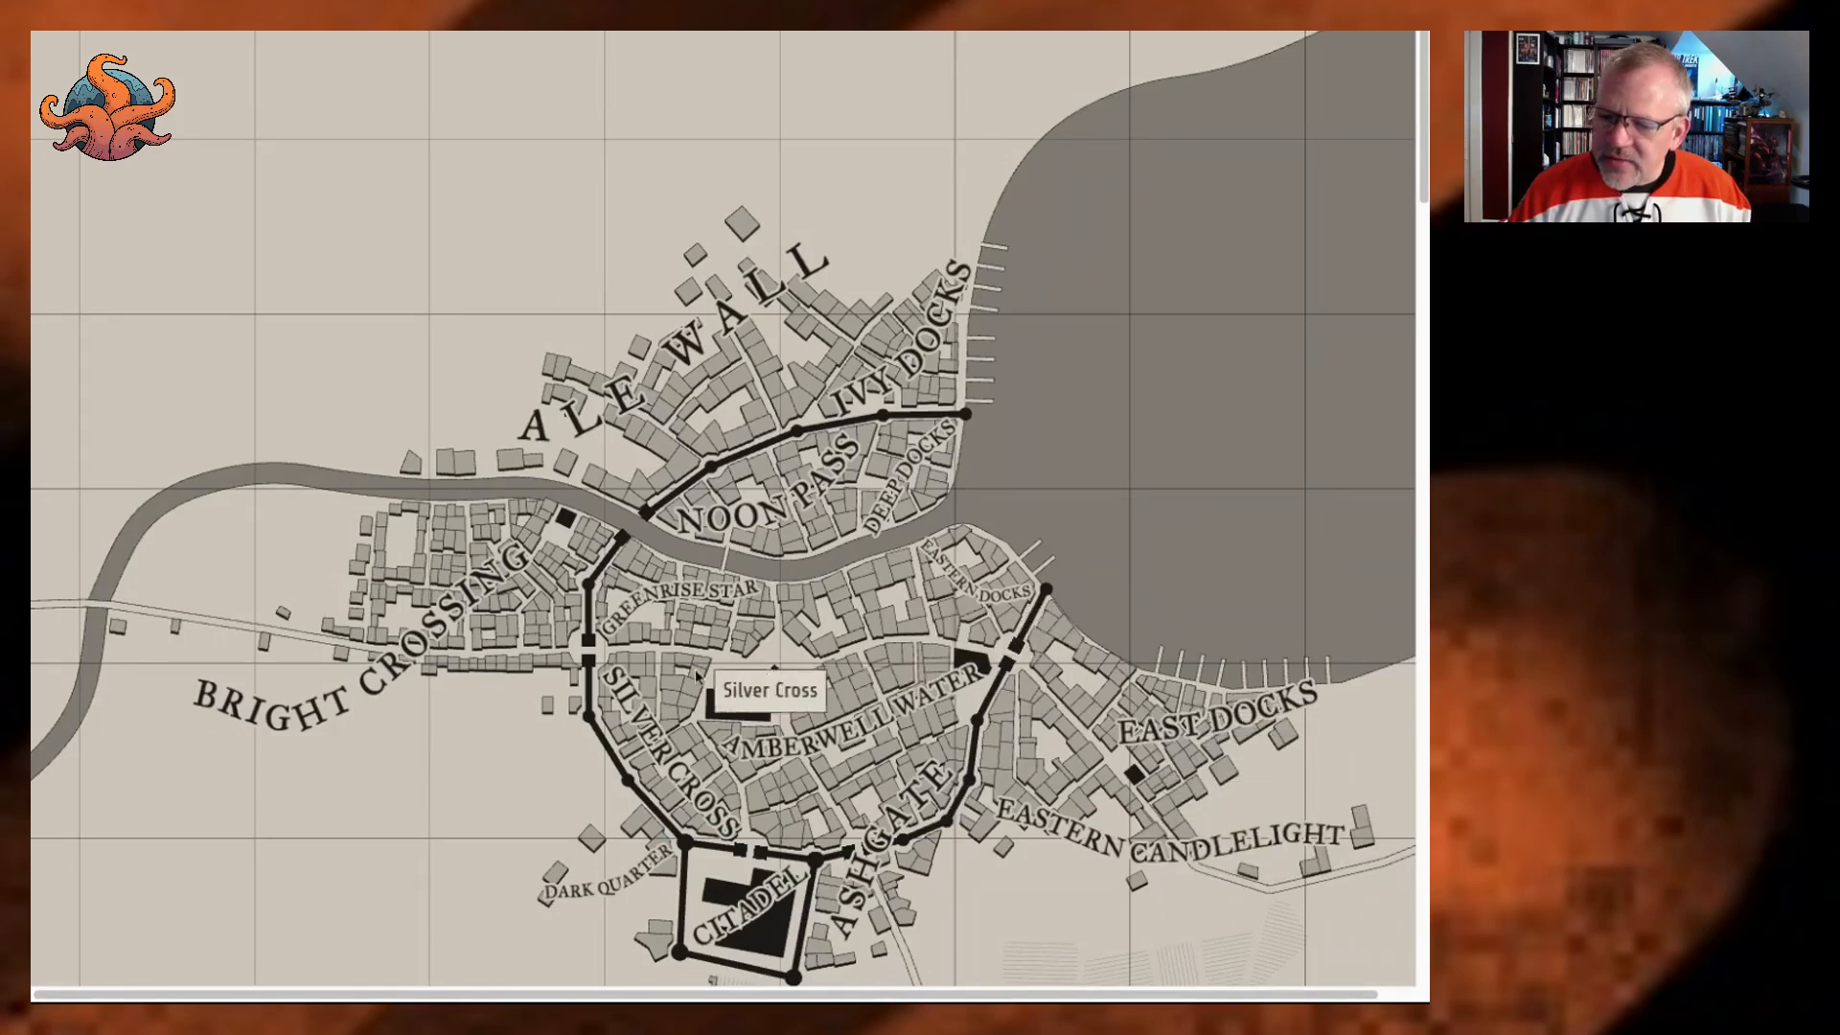
Review the city map's style options for graphics, elements, buildings and outlines without changing them.
right_click(729, 565)
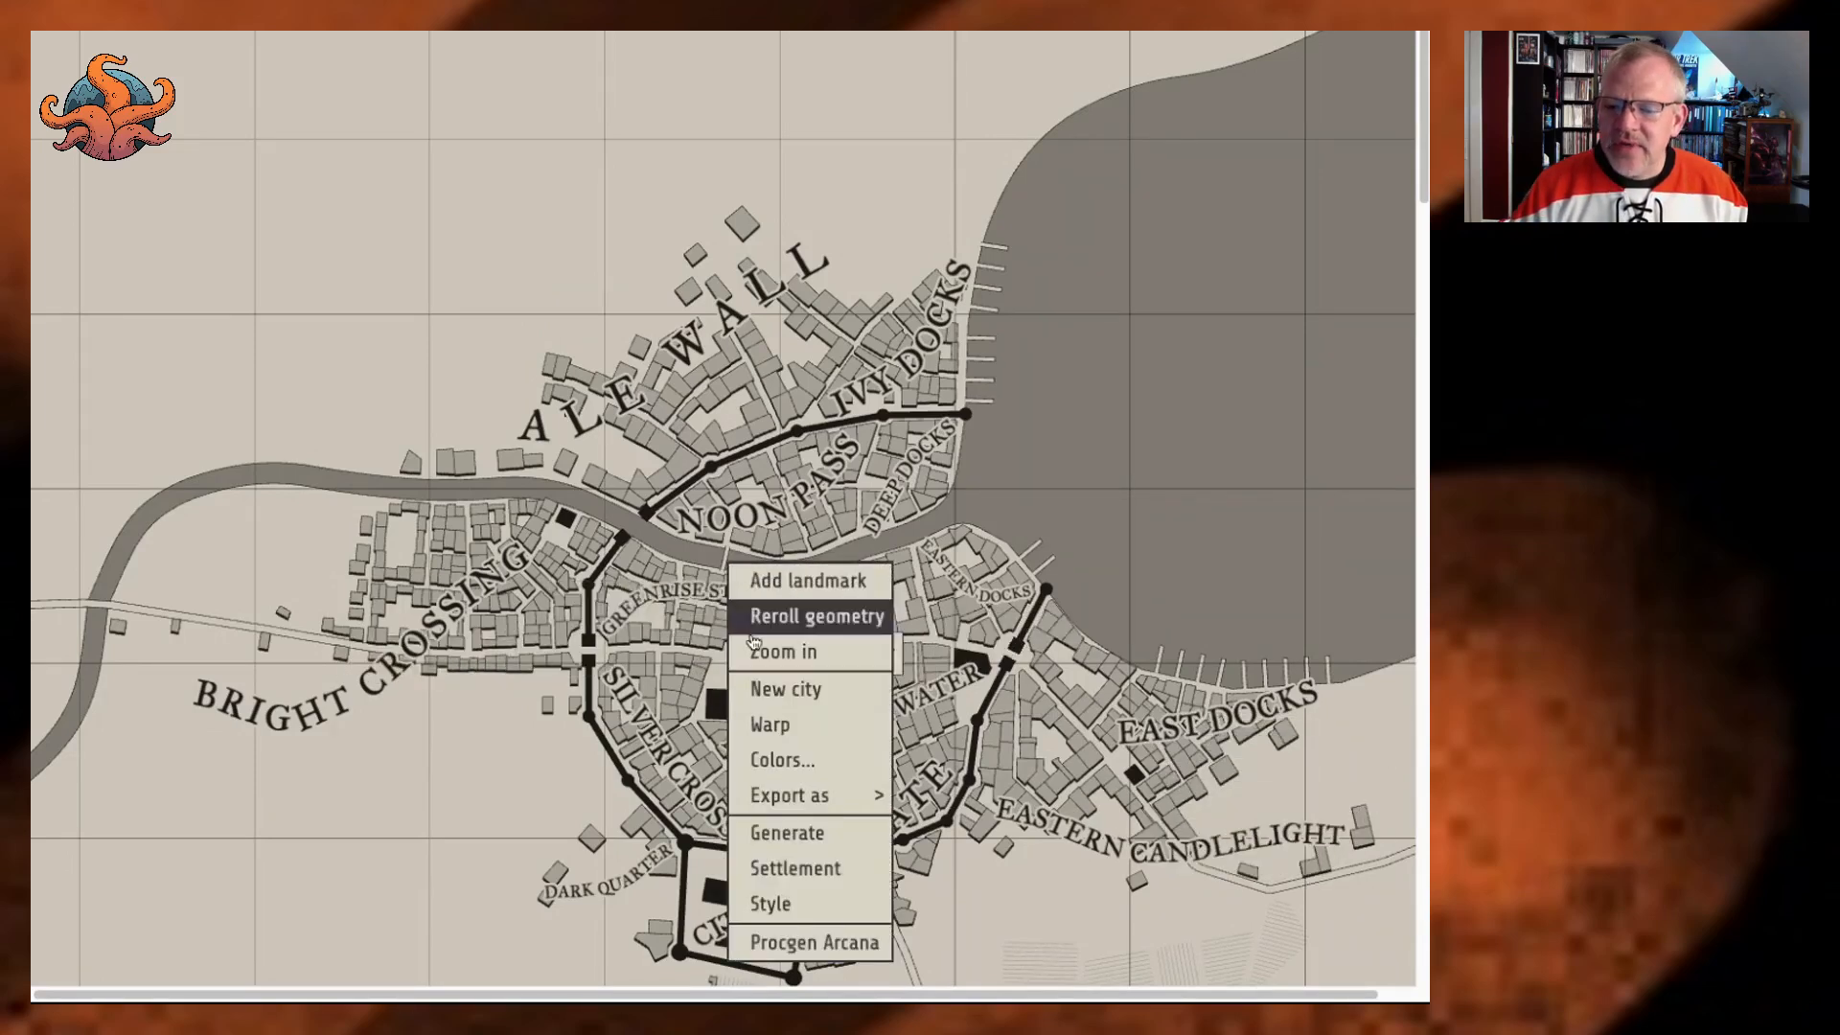
click(812, 904)
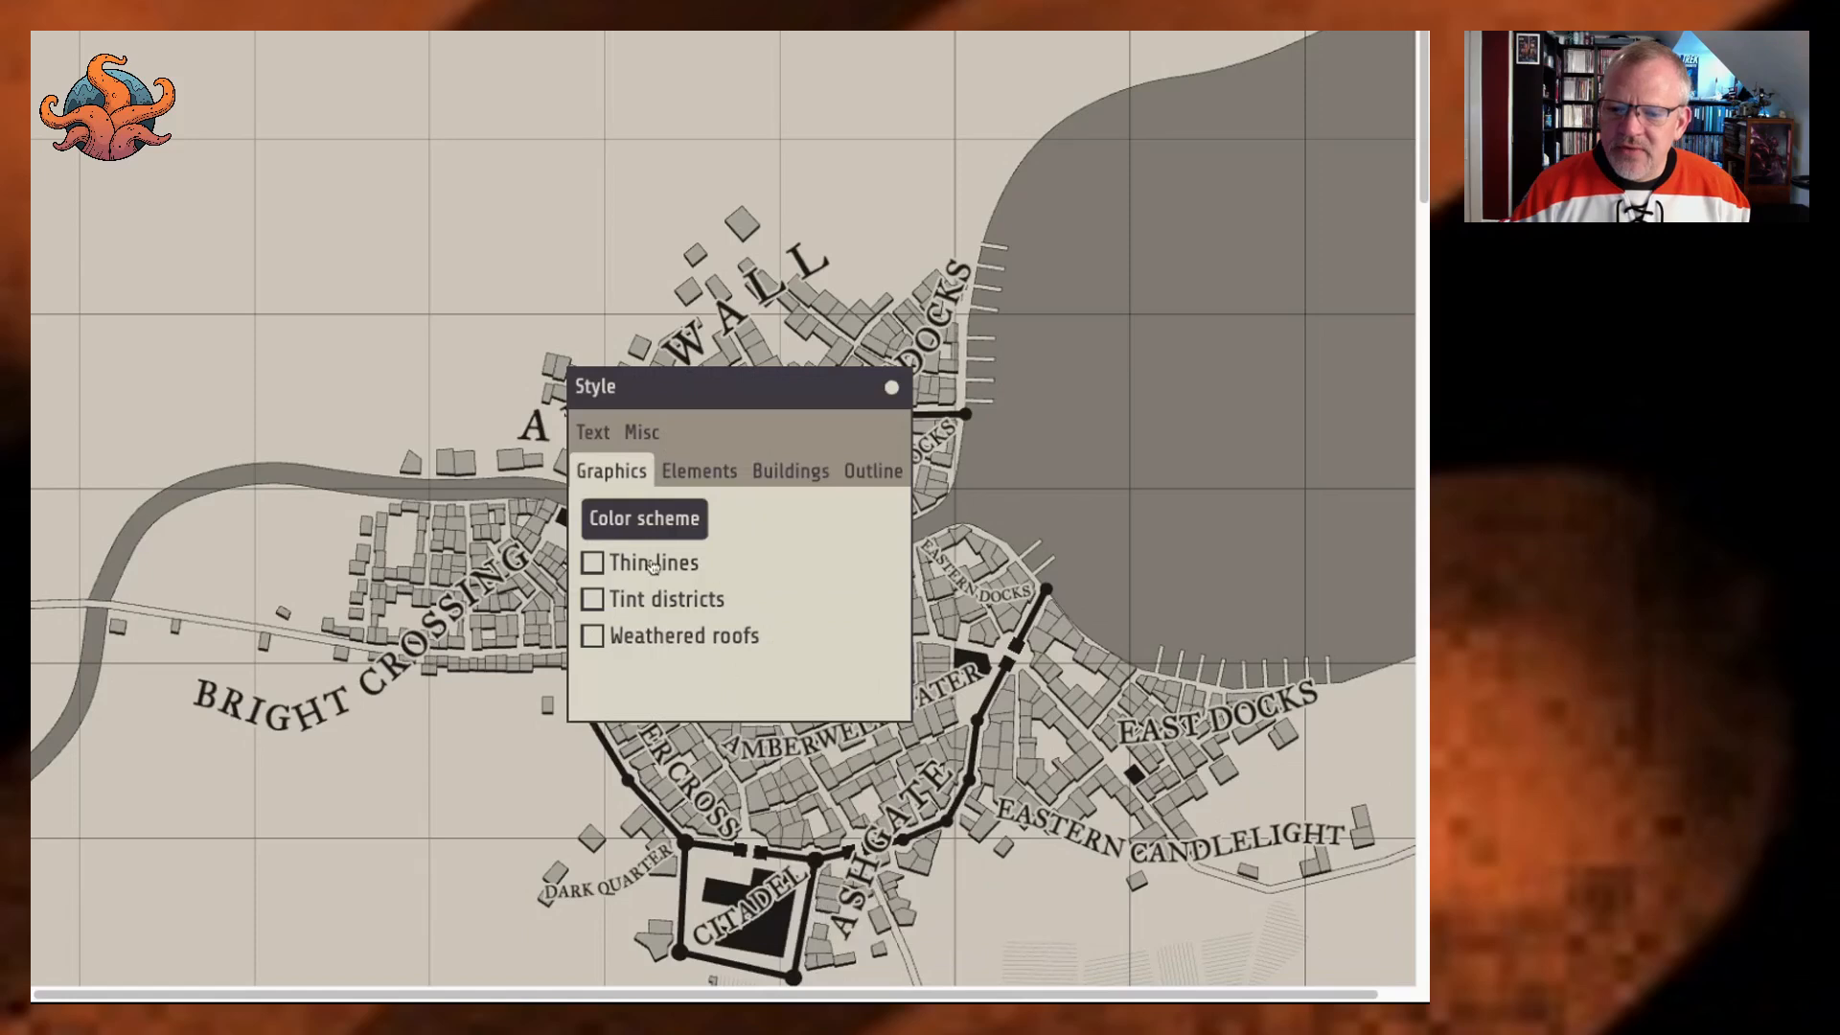
click(698, 474)
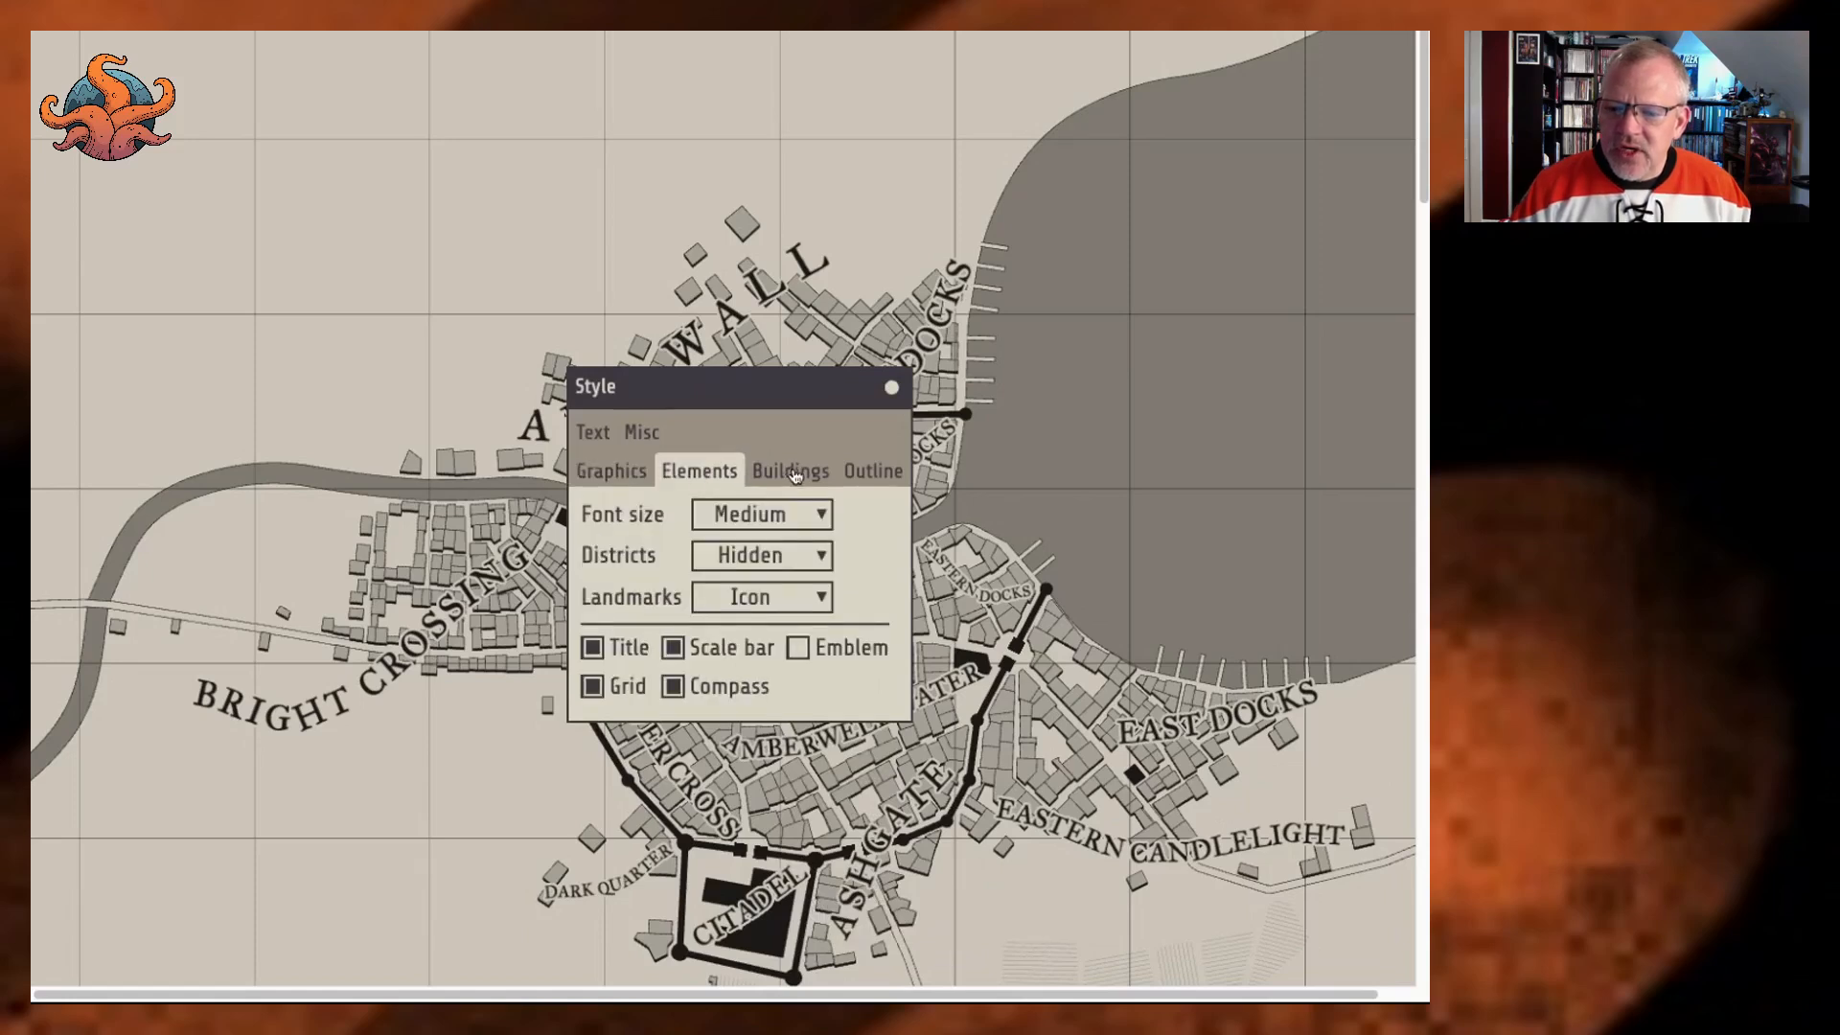
click(791, 473)
click(867, 473)
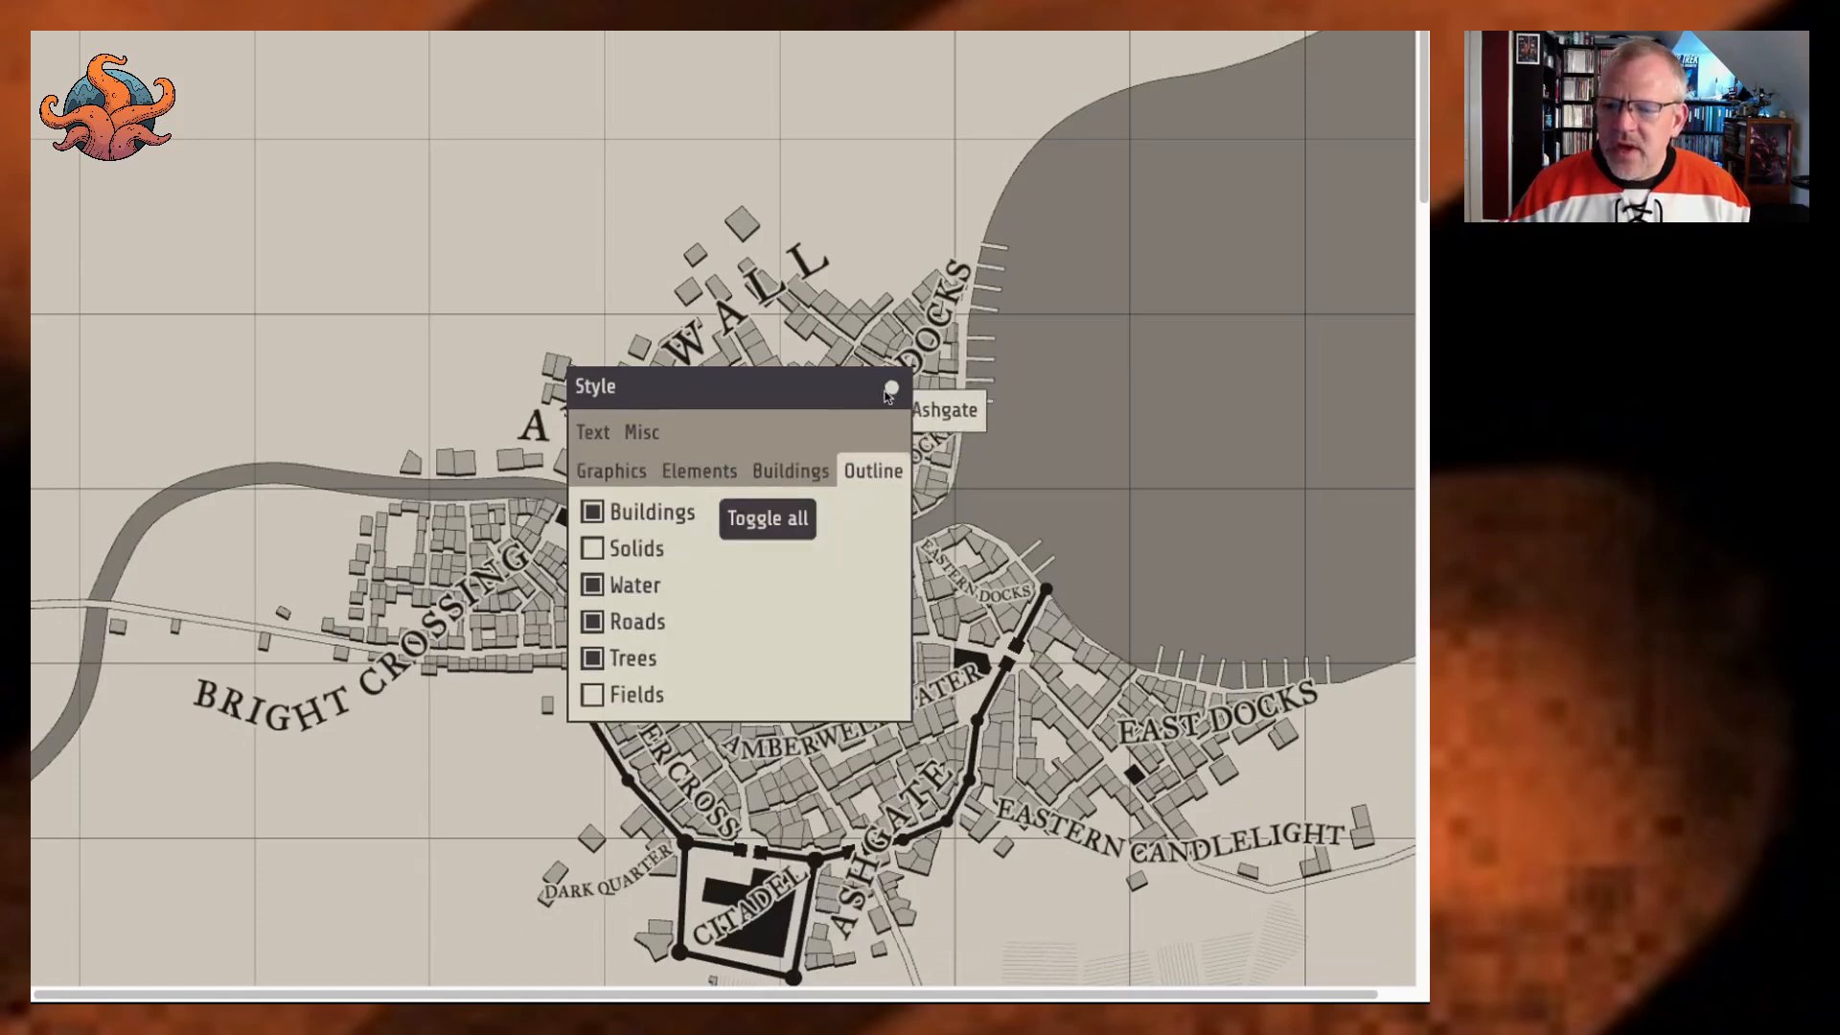
click(891, 389)
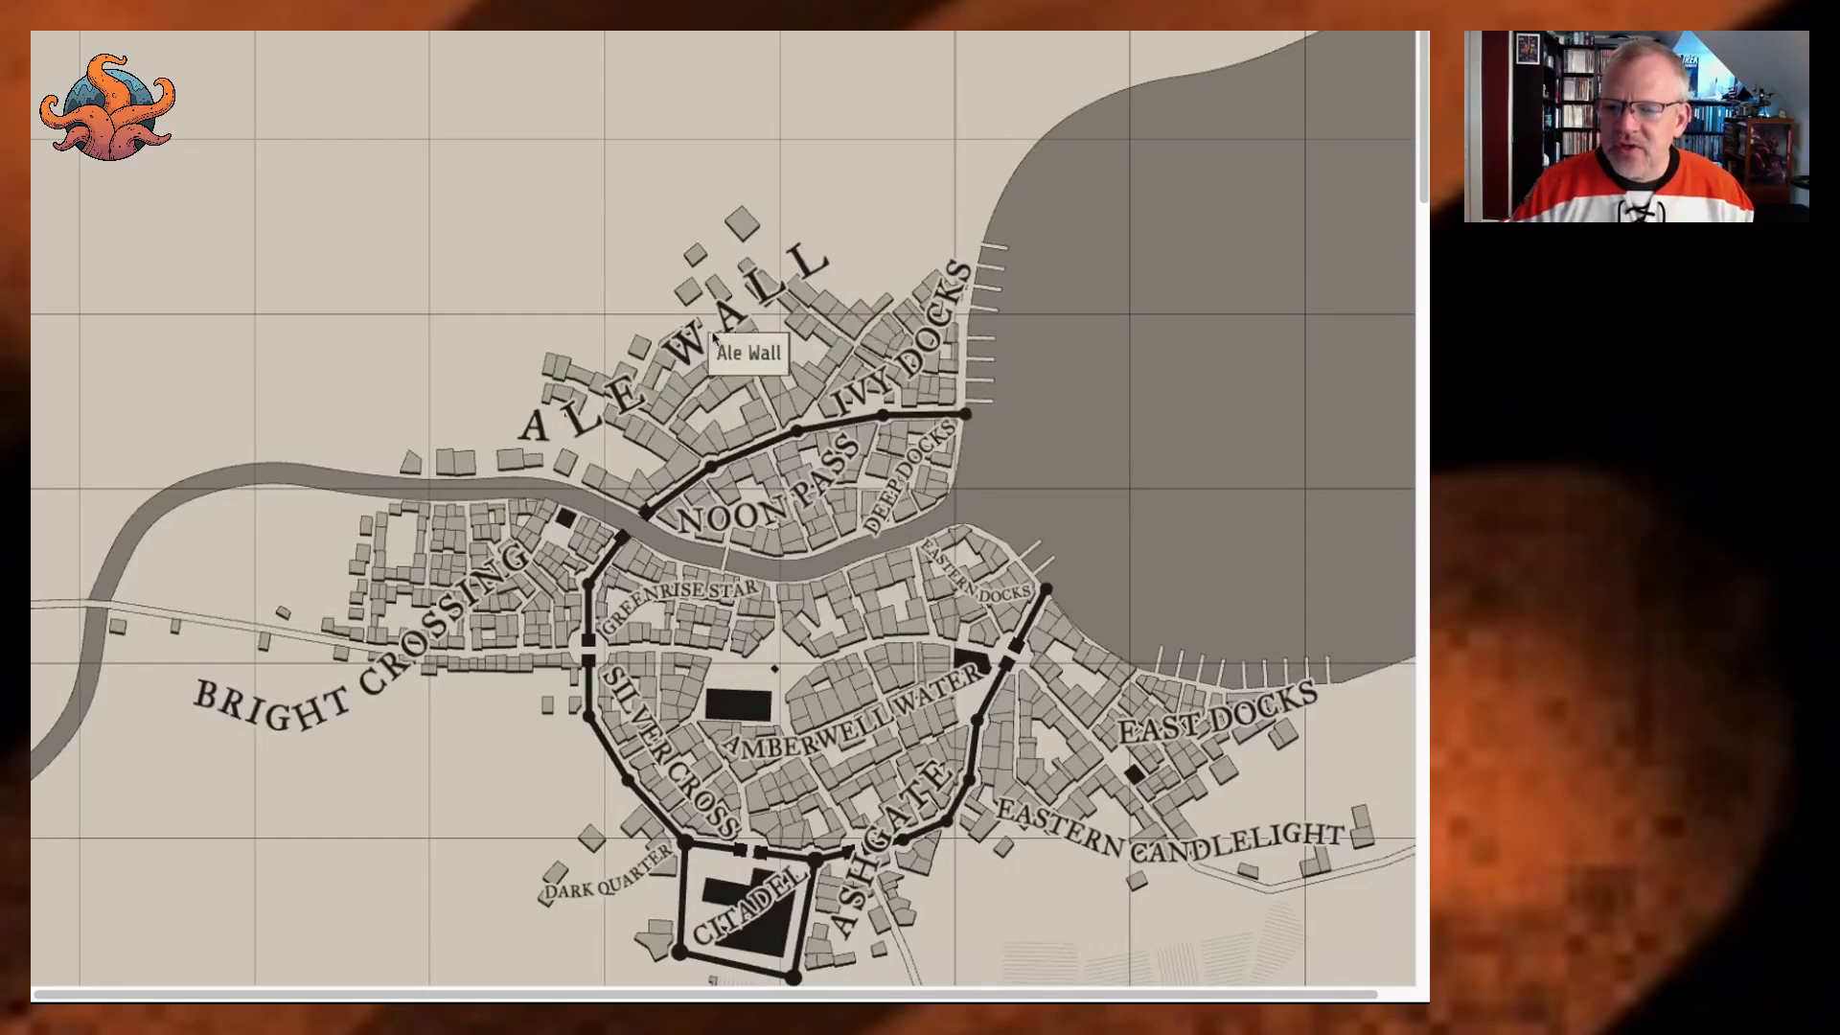
Warp the city map to reshape the streets and buildings around Noon Pass and Ale Wall.
right_click(708, 374)
click(799, 573)
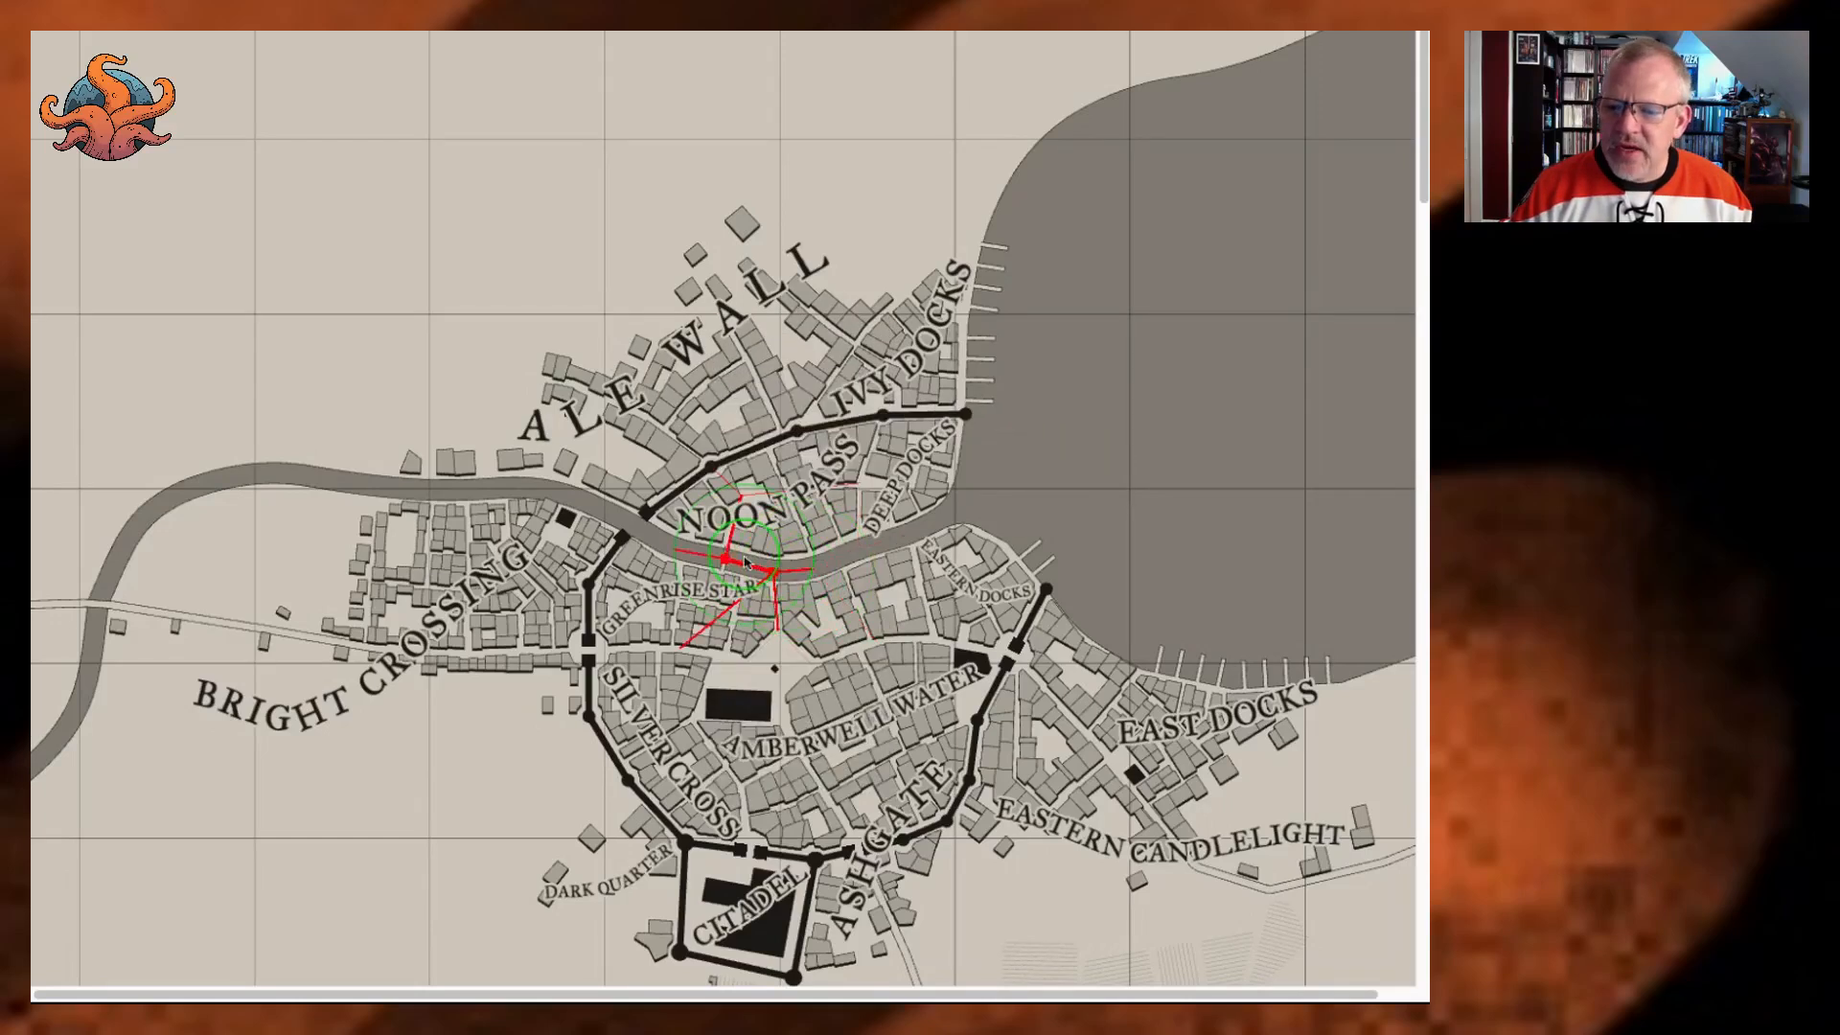
mouse_move(798, 501)
mouse_down()
mouse_move(796, 430)
mouse_move(762, 415)
mouse_move(777, 407)
mouse_move(721, 318)
mouse_move(916, 548)
mouse_move(948, 547)
mouse_move(721, 325)
mouse_move(776, 458)
mouse_up()
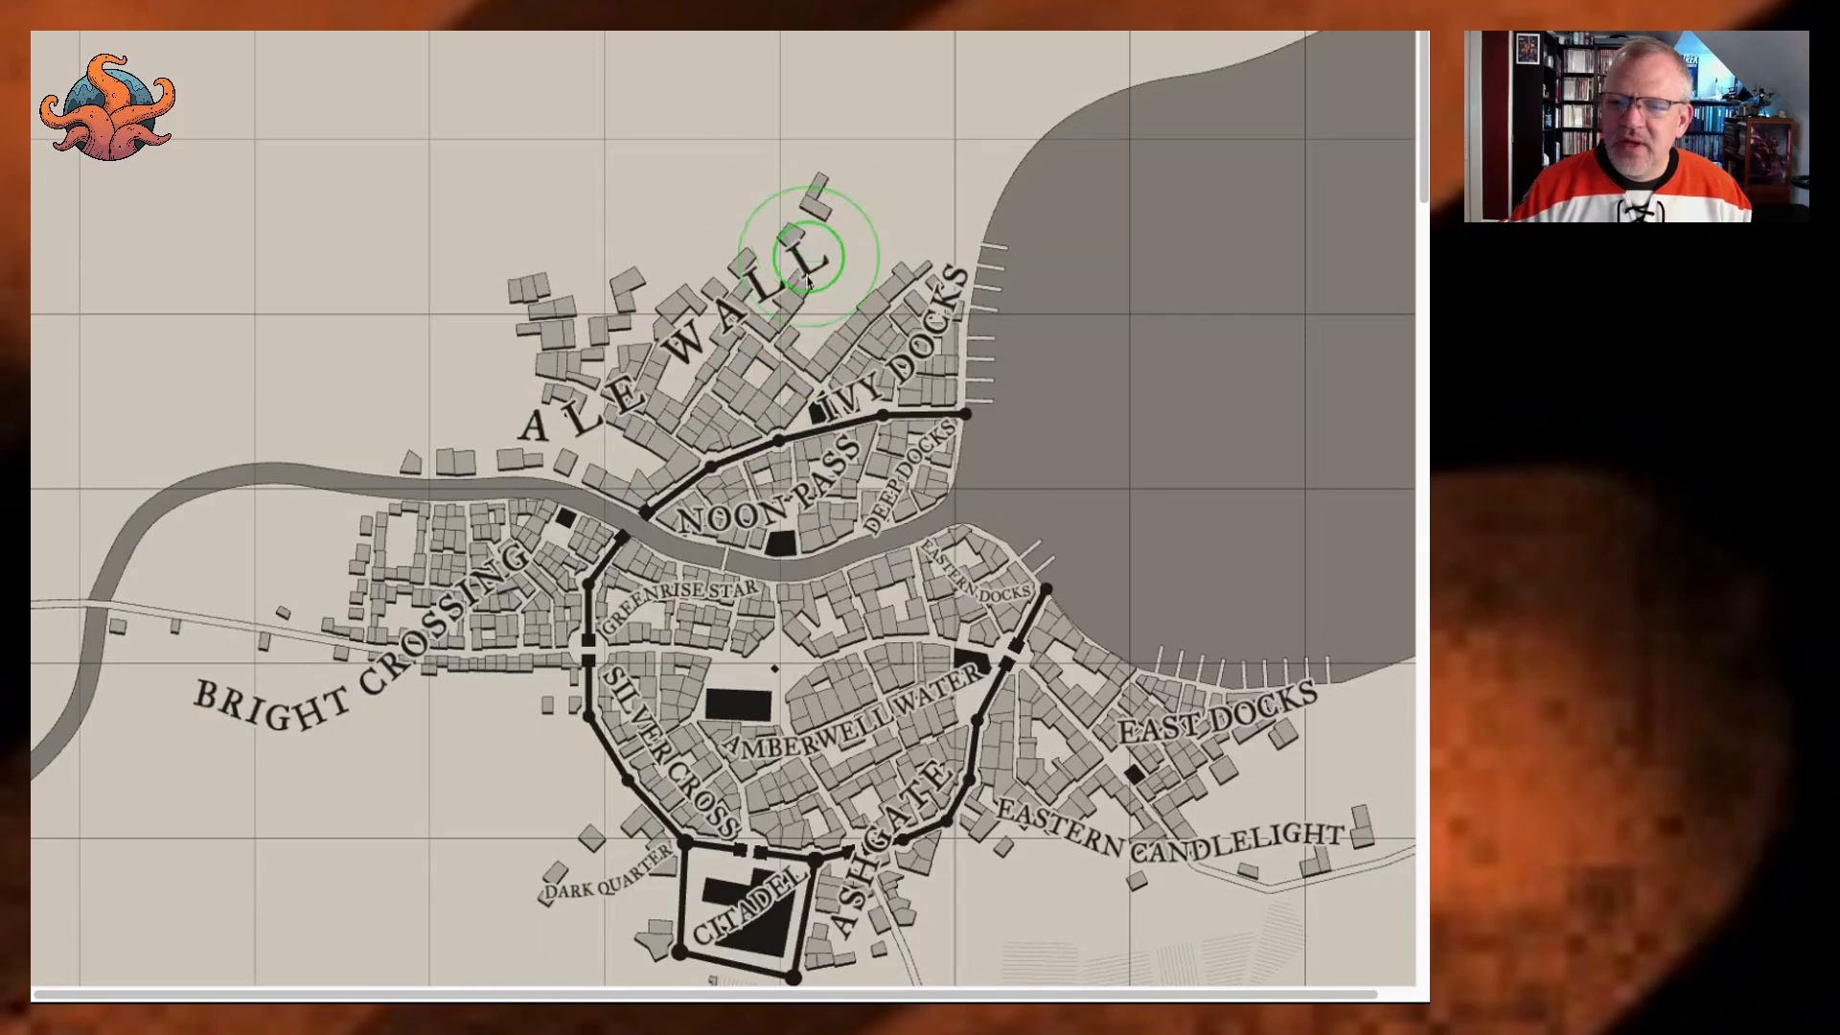
right_click(842, 473)
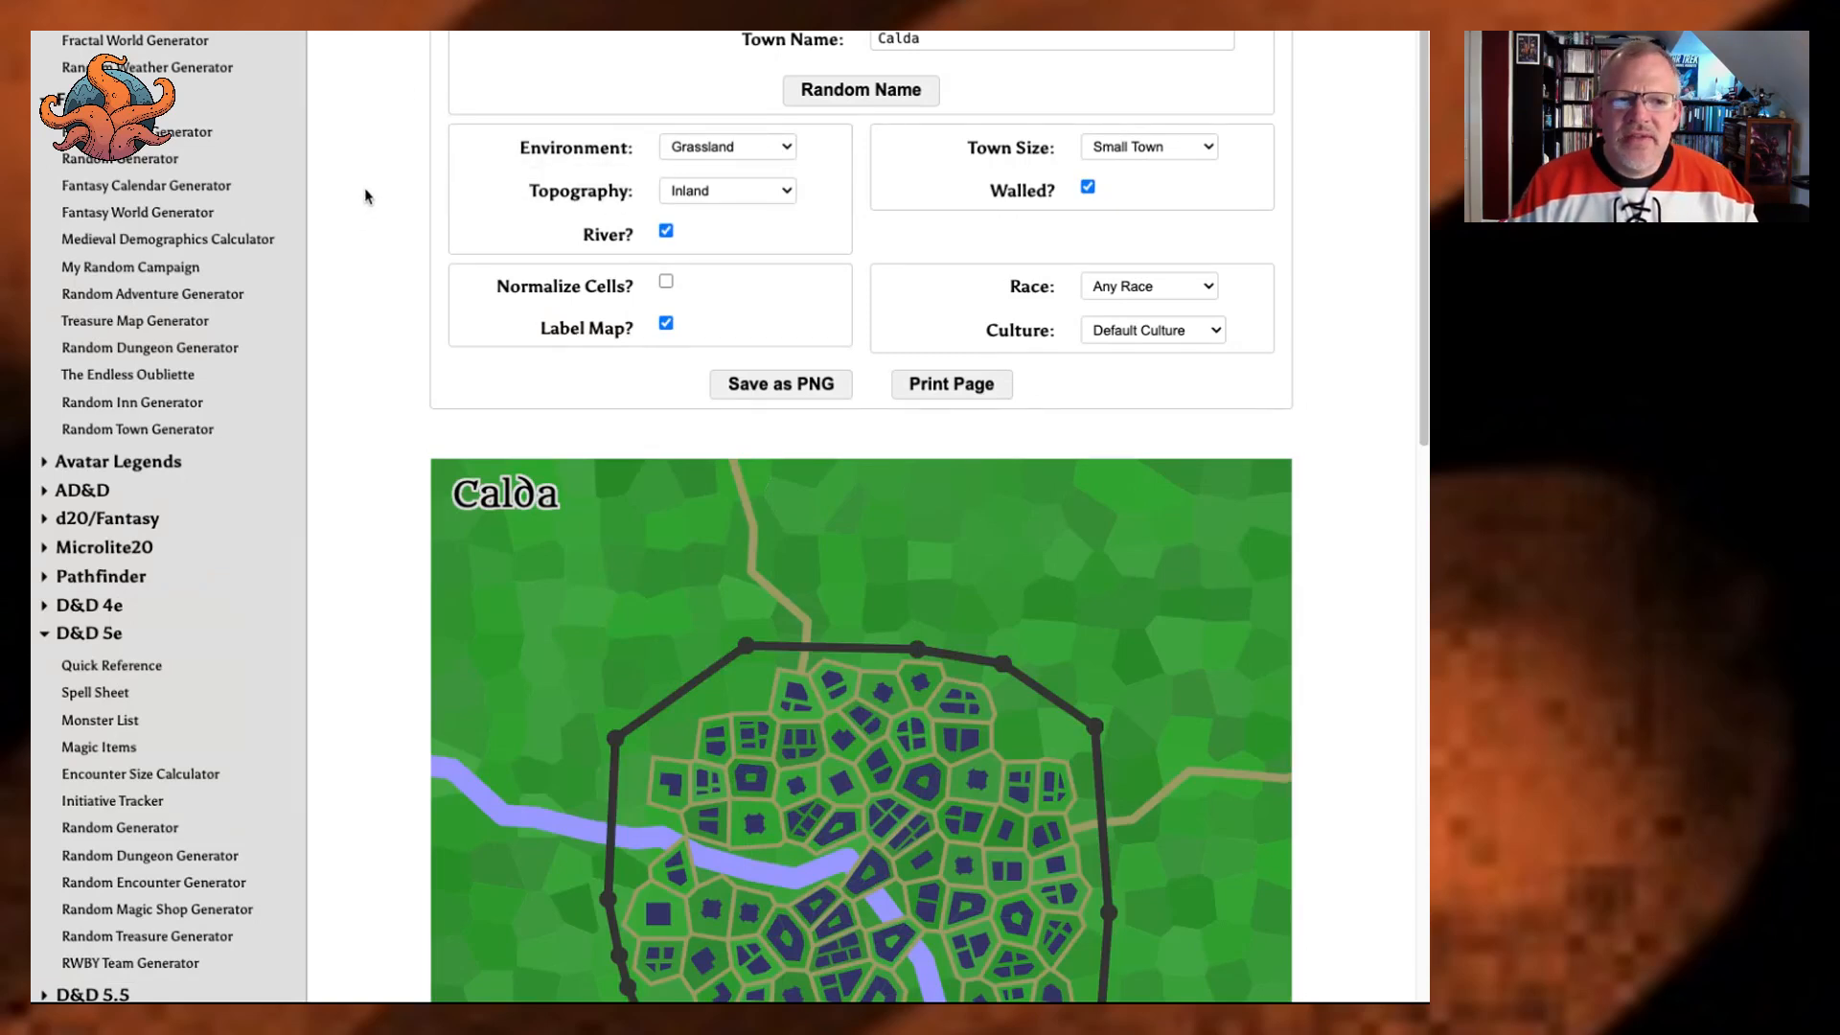
Examine the random town generator's settings and its walled small-town map of Calda.
scroll(354, 240, down, 1)
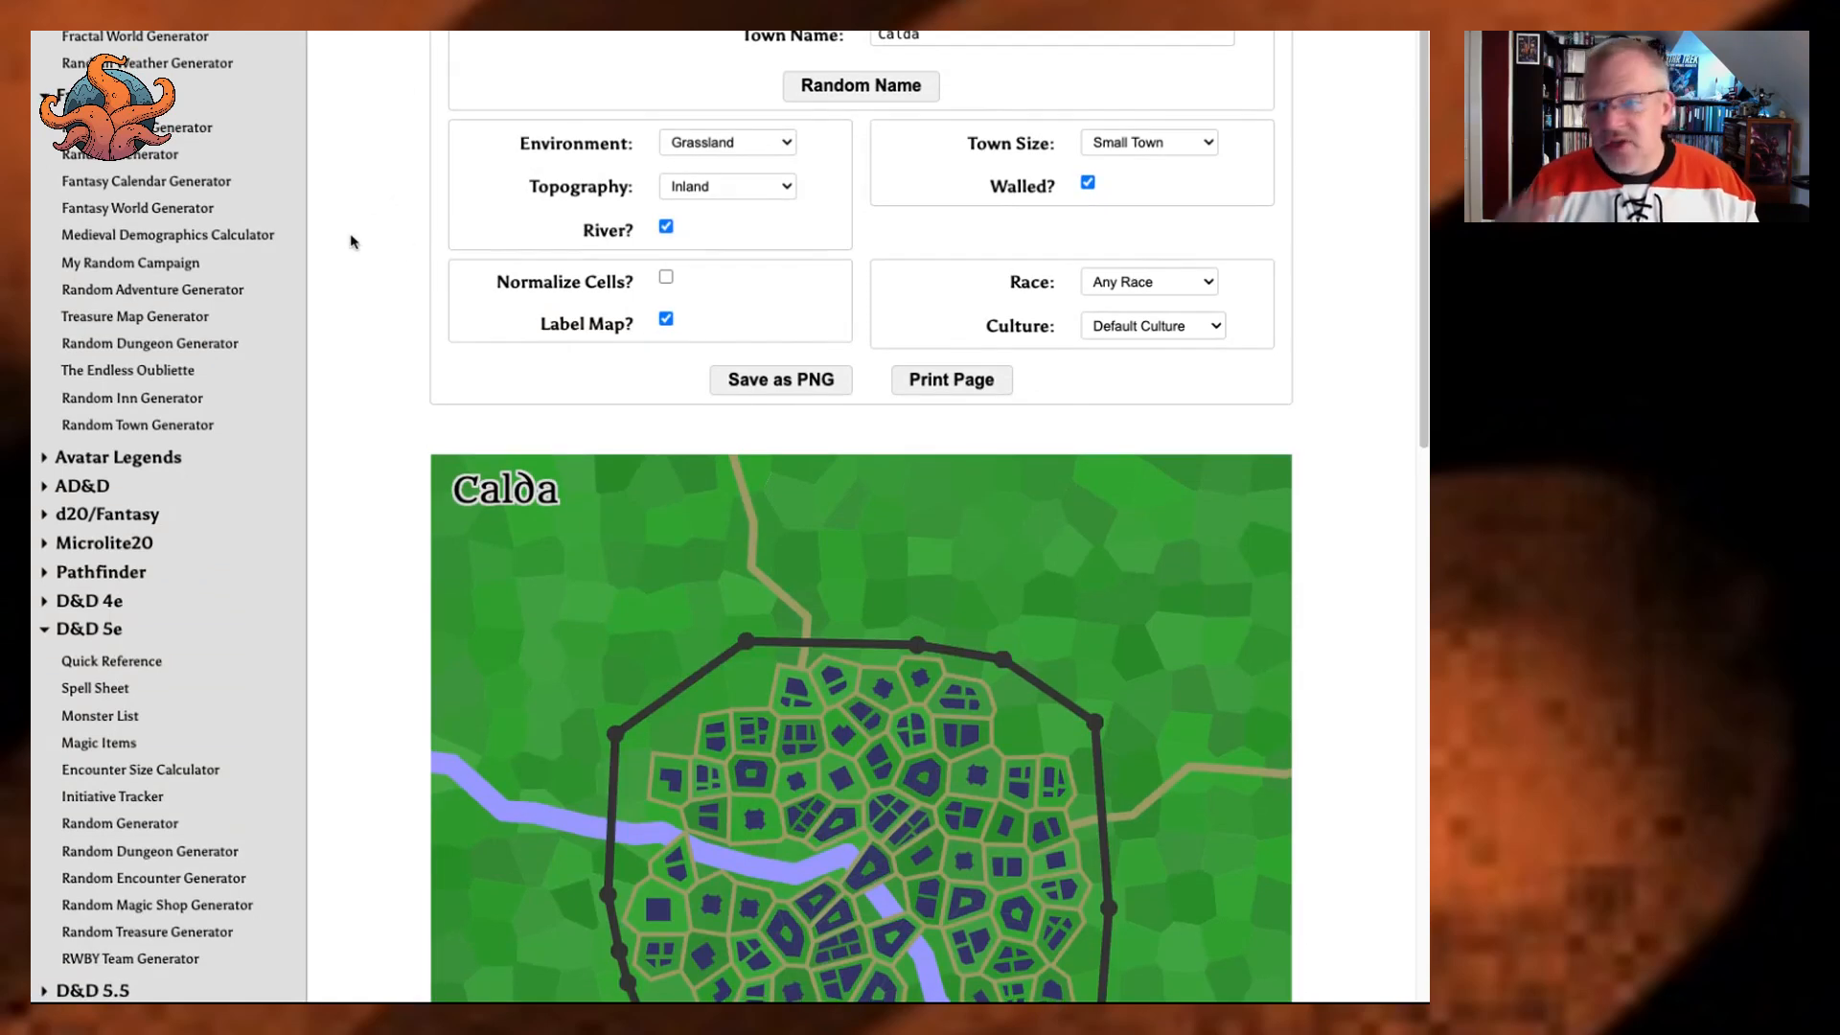
scroll(355, 242, down, 5)
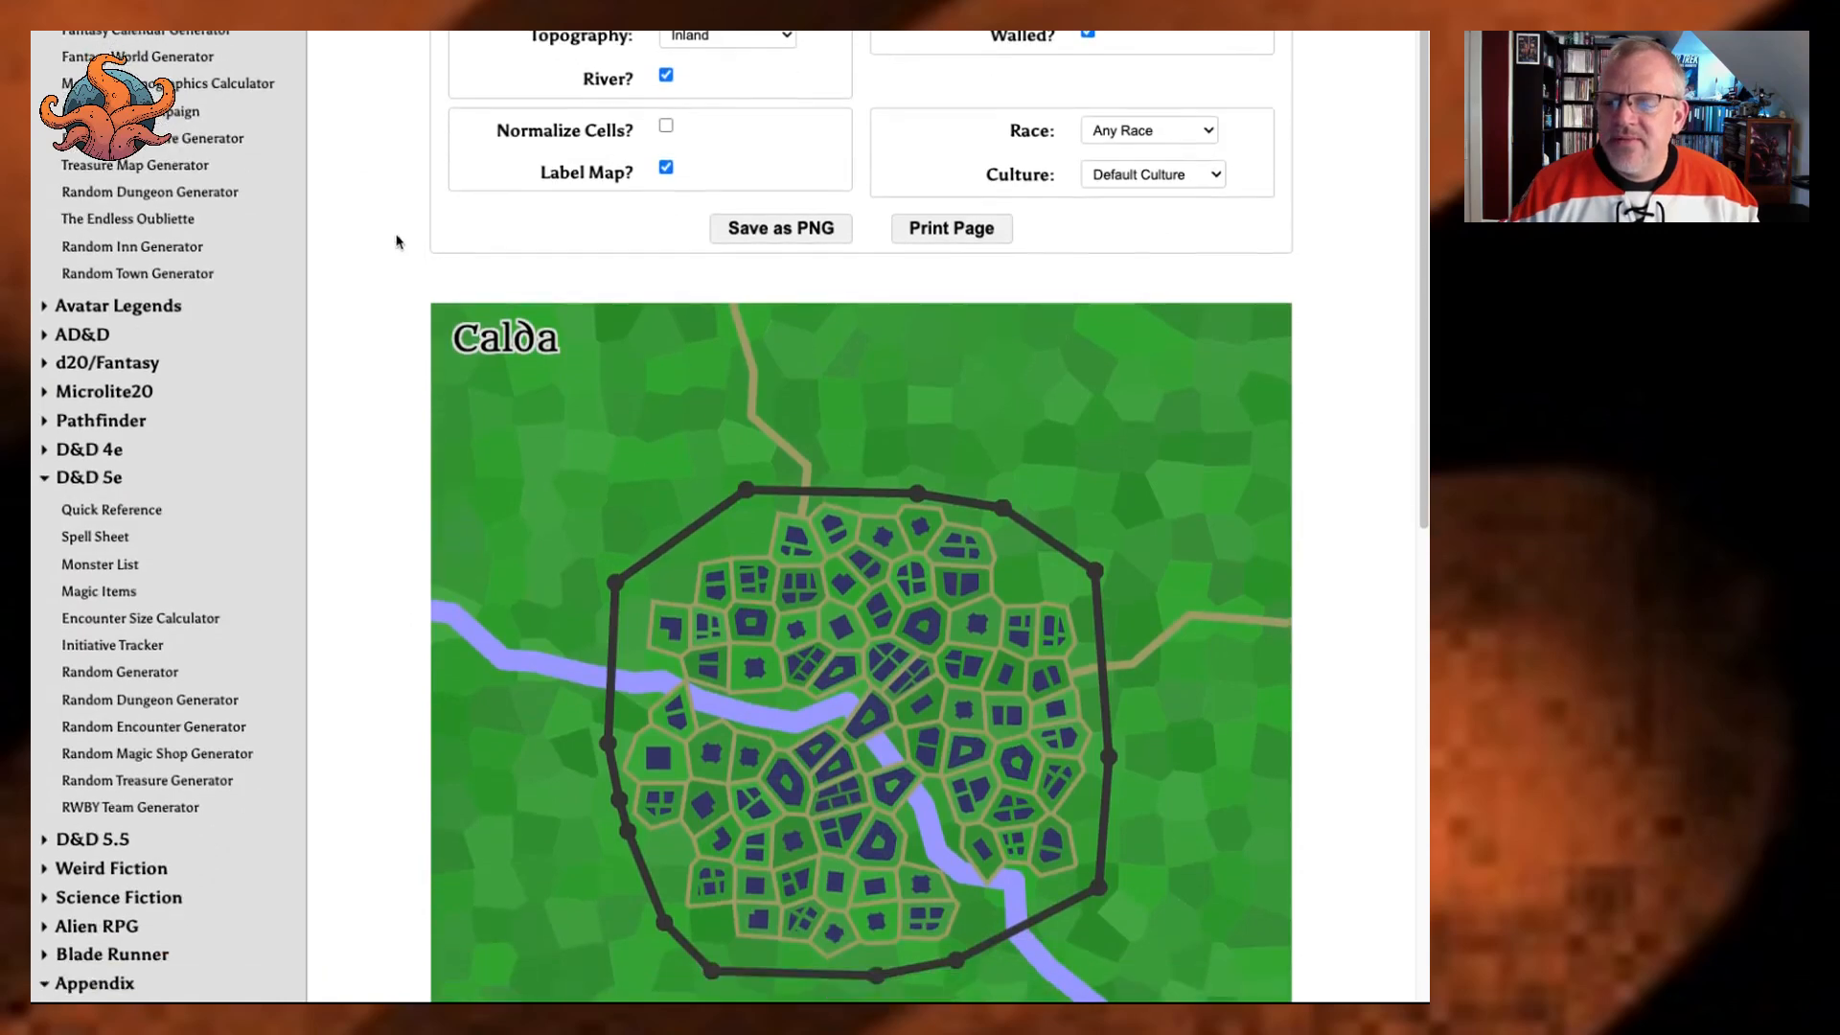
scroll(384, 245, down, 1)
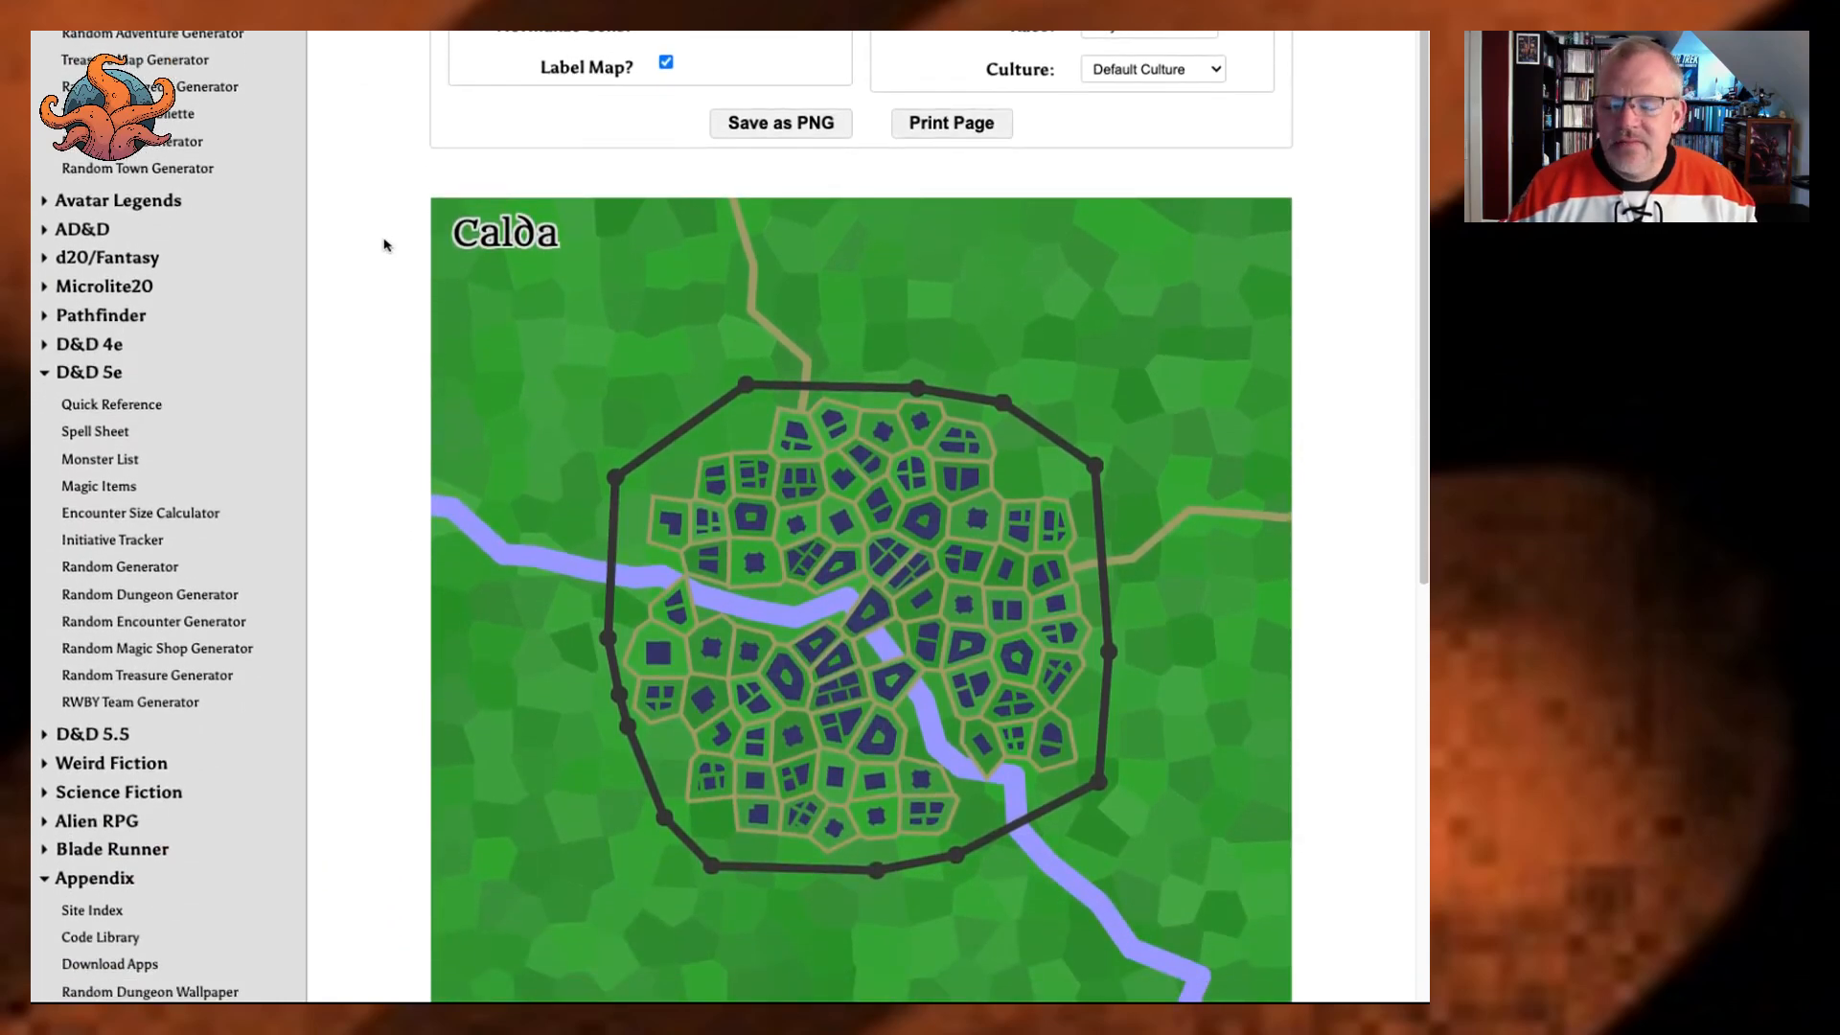
scroll(728, 518, up, 4)
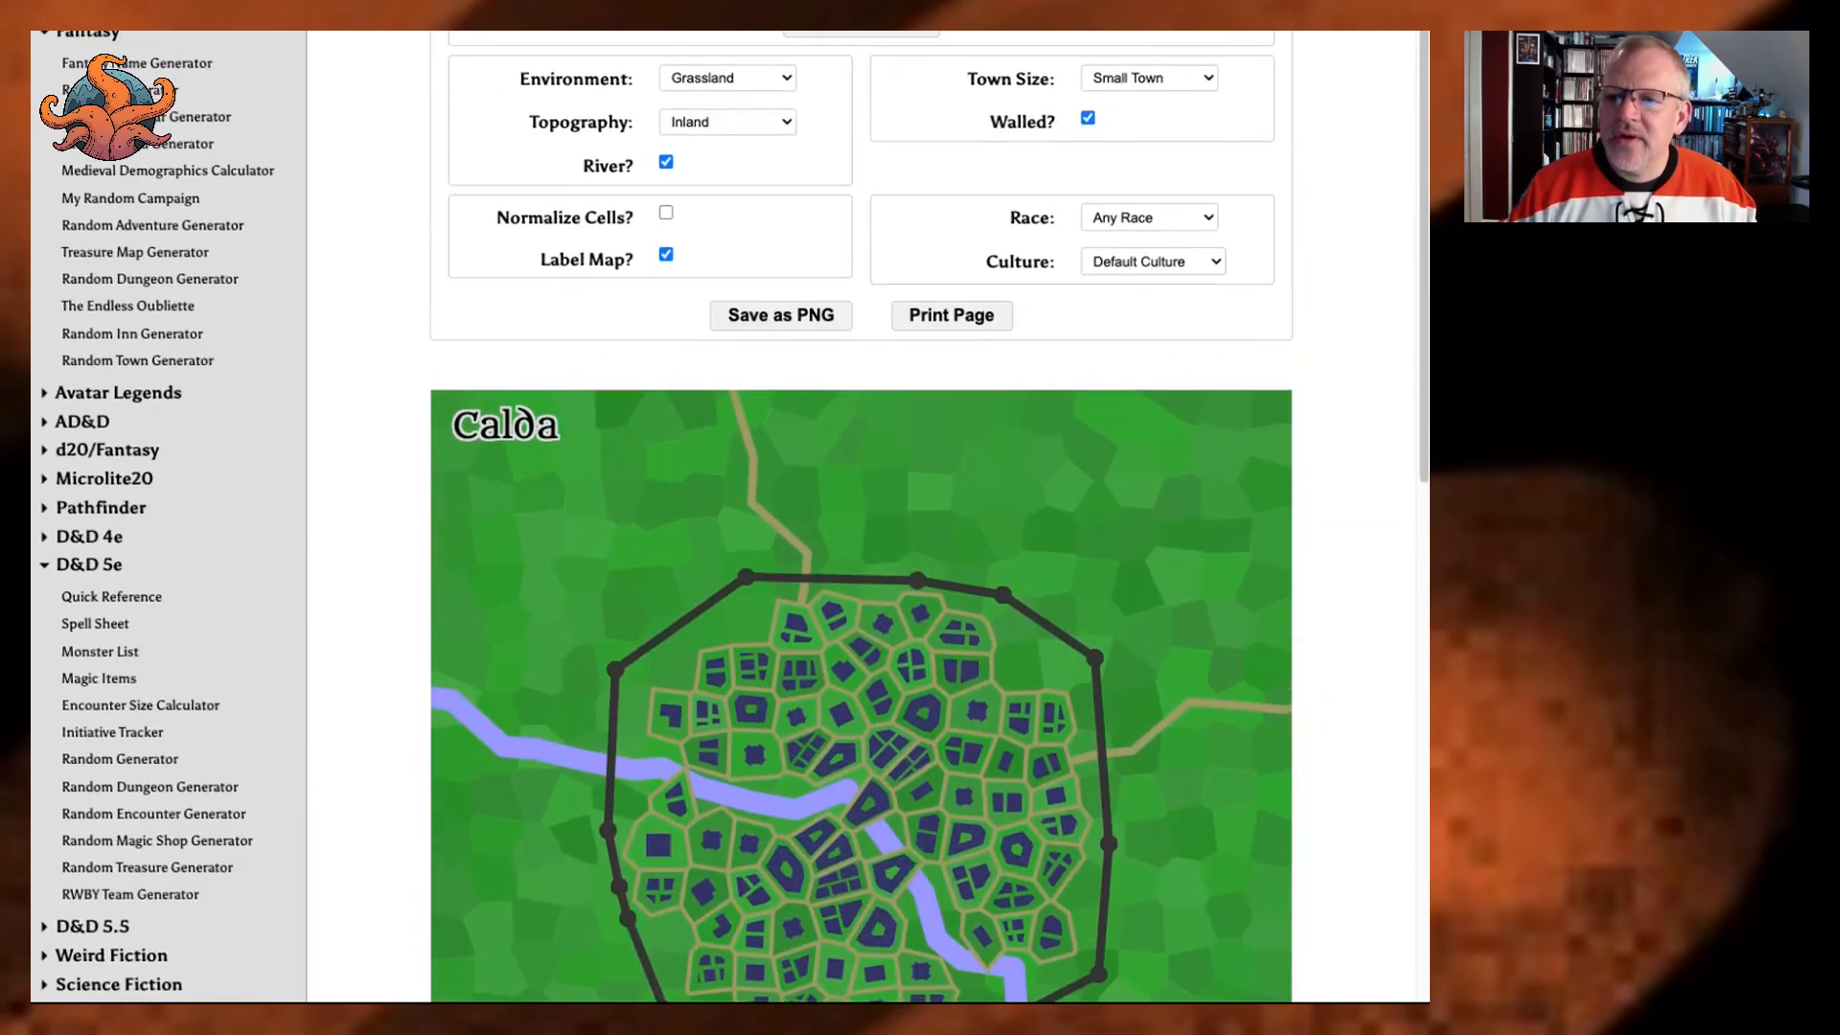
scroll(326, 236, down, 6)
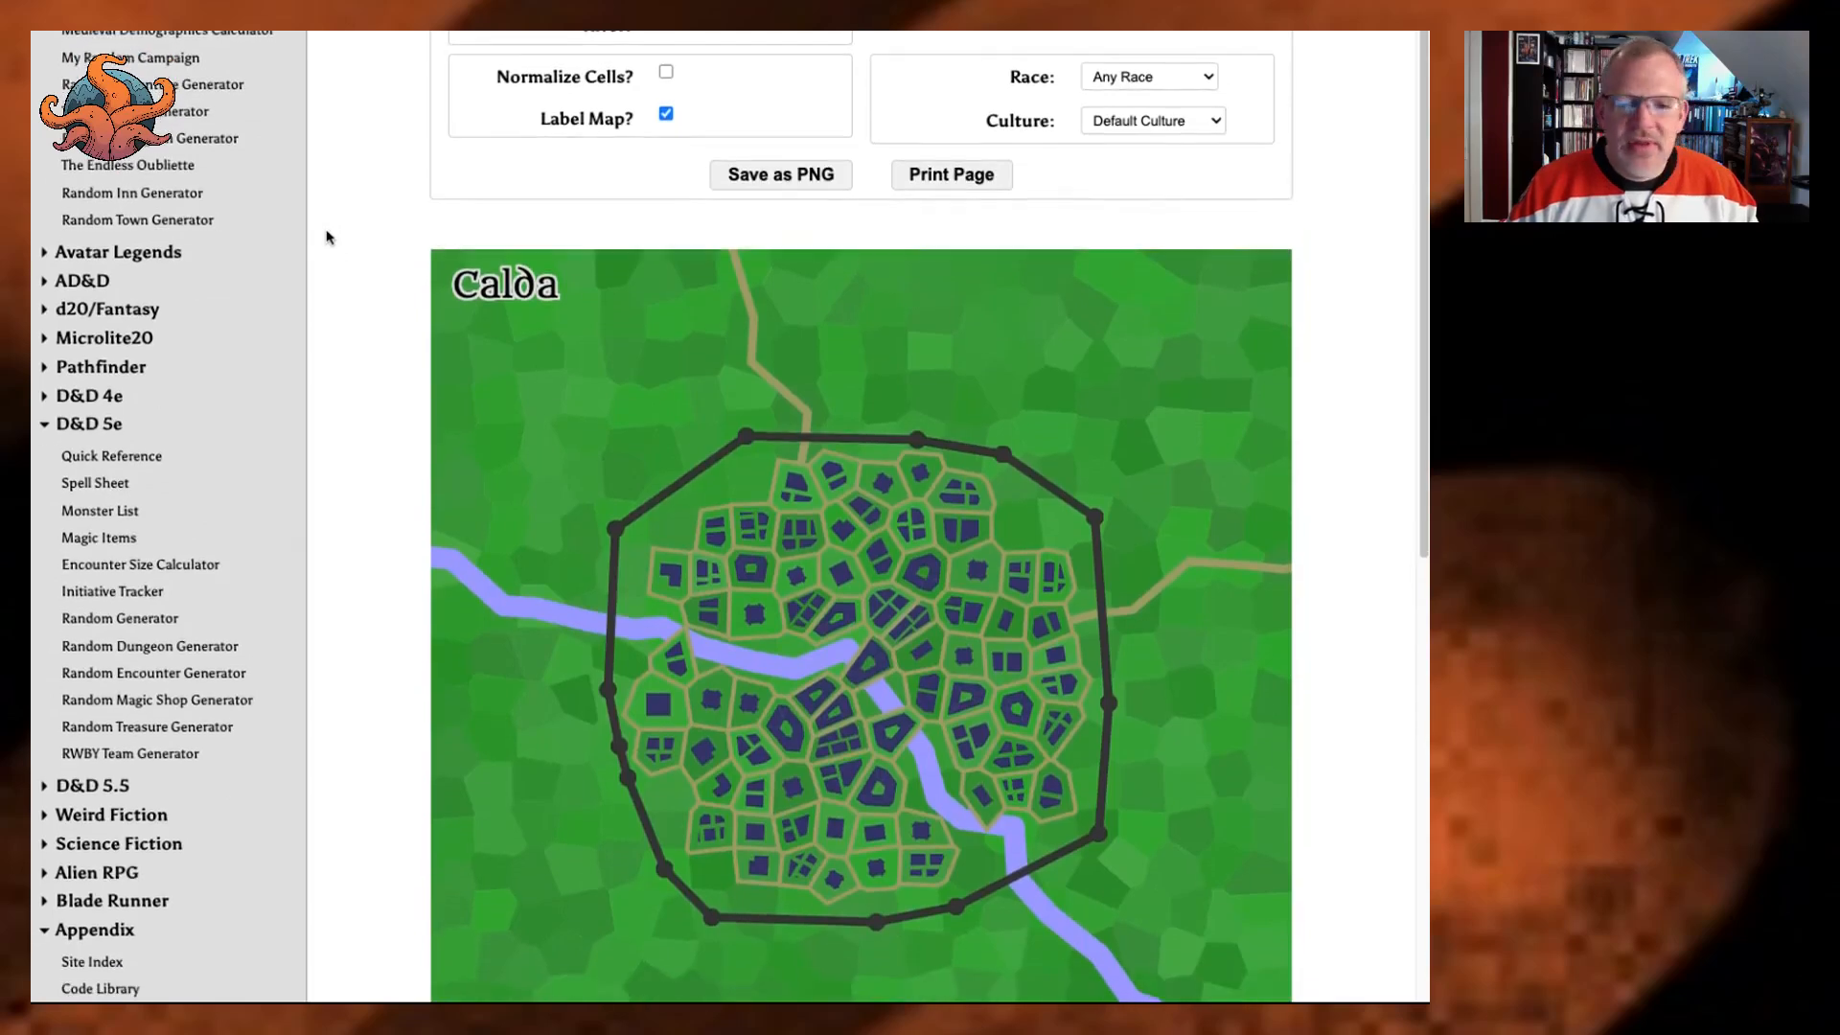
scroll(326, 237, down, 3)
scroll(326, 237, up, 10)
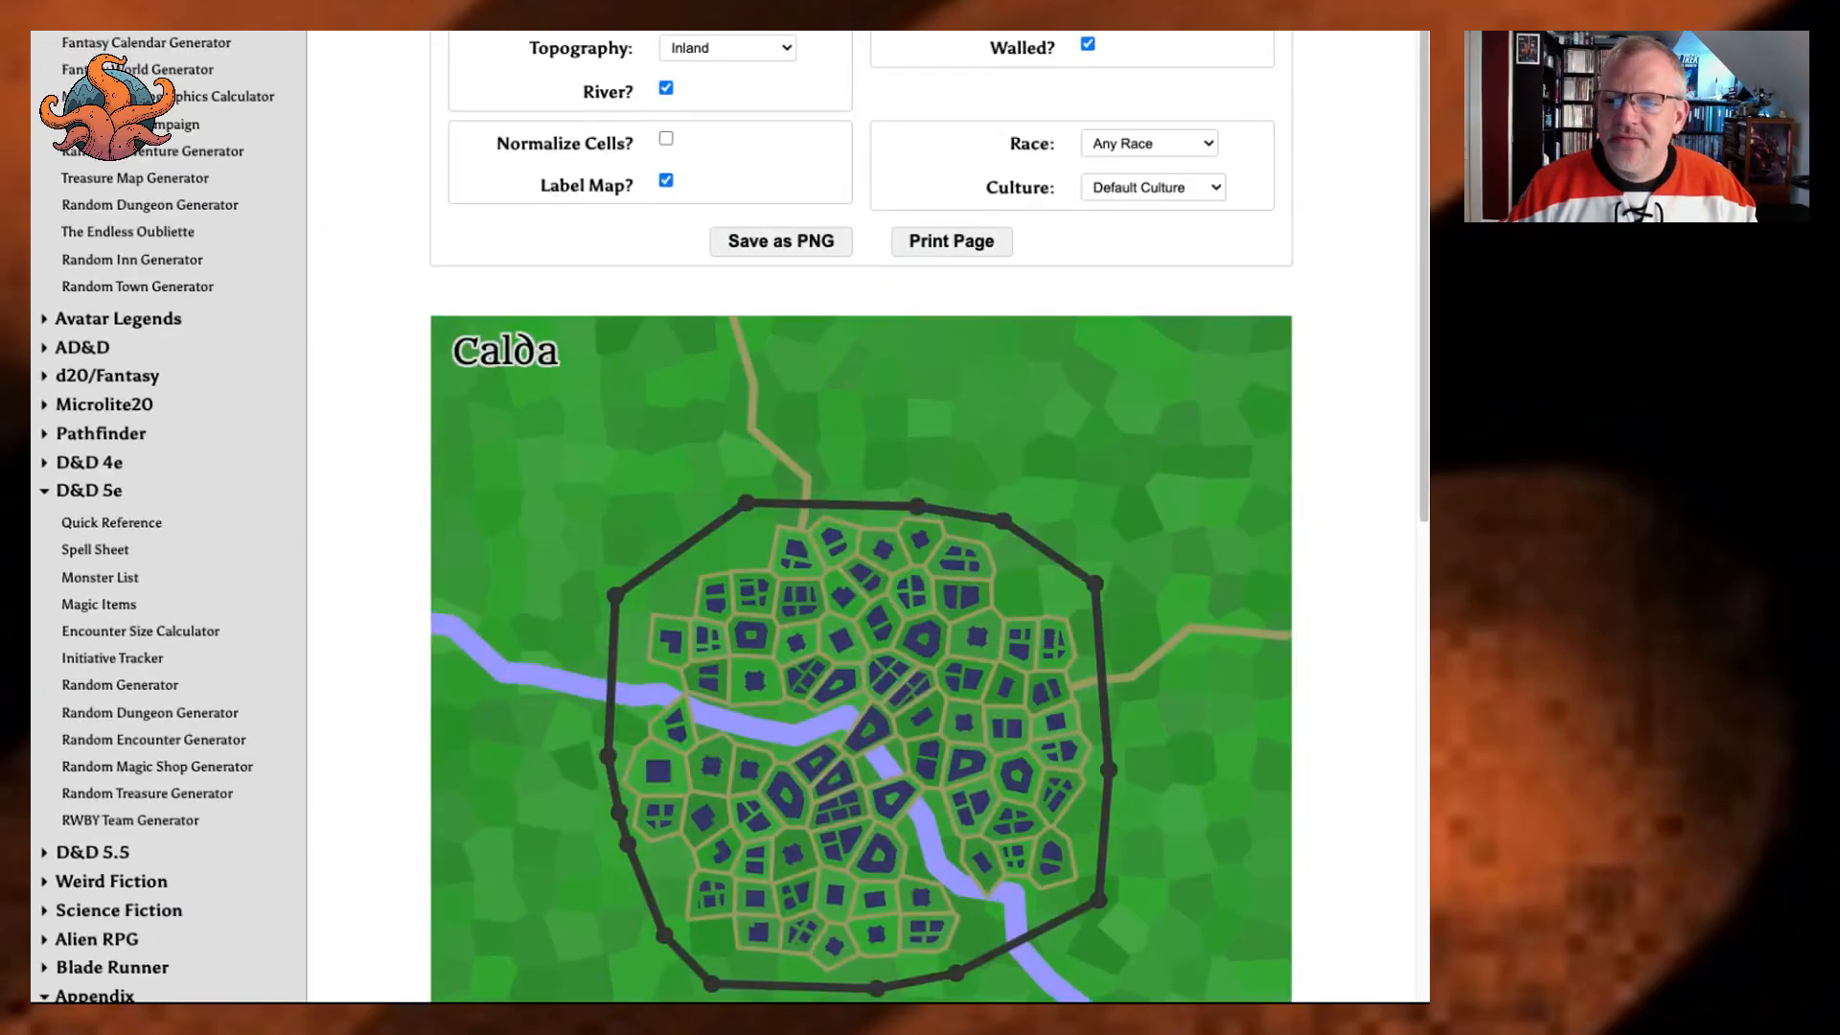
scroll(648, 159, down, 2)
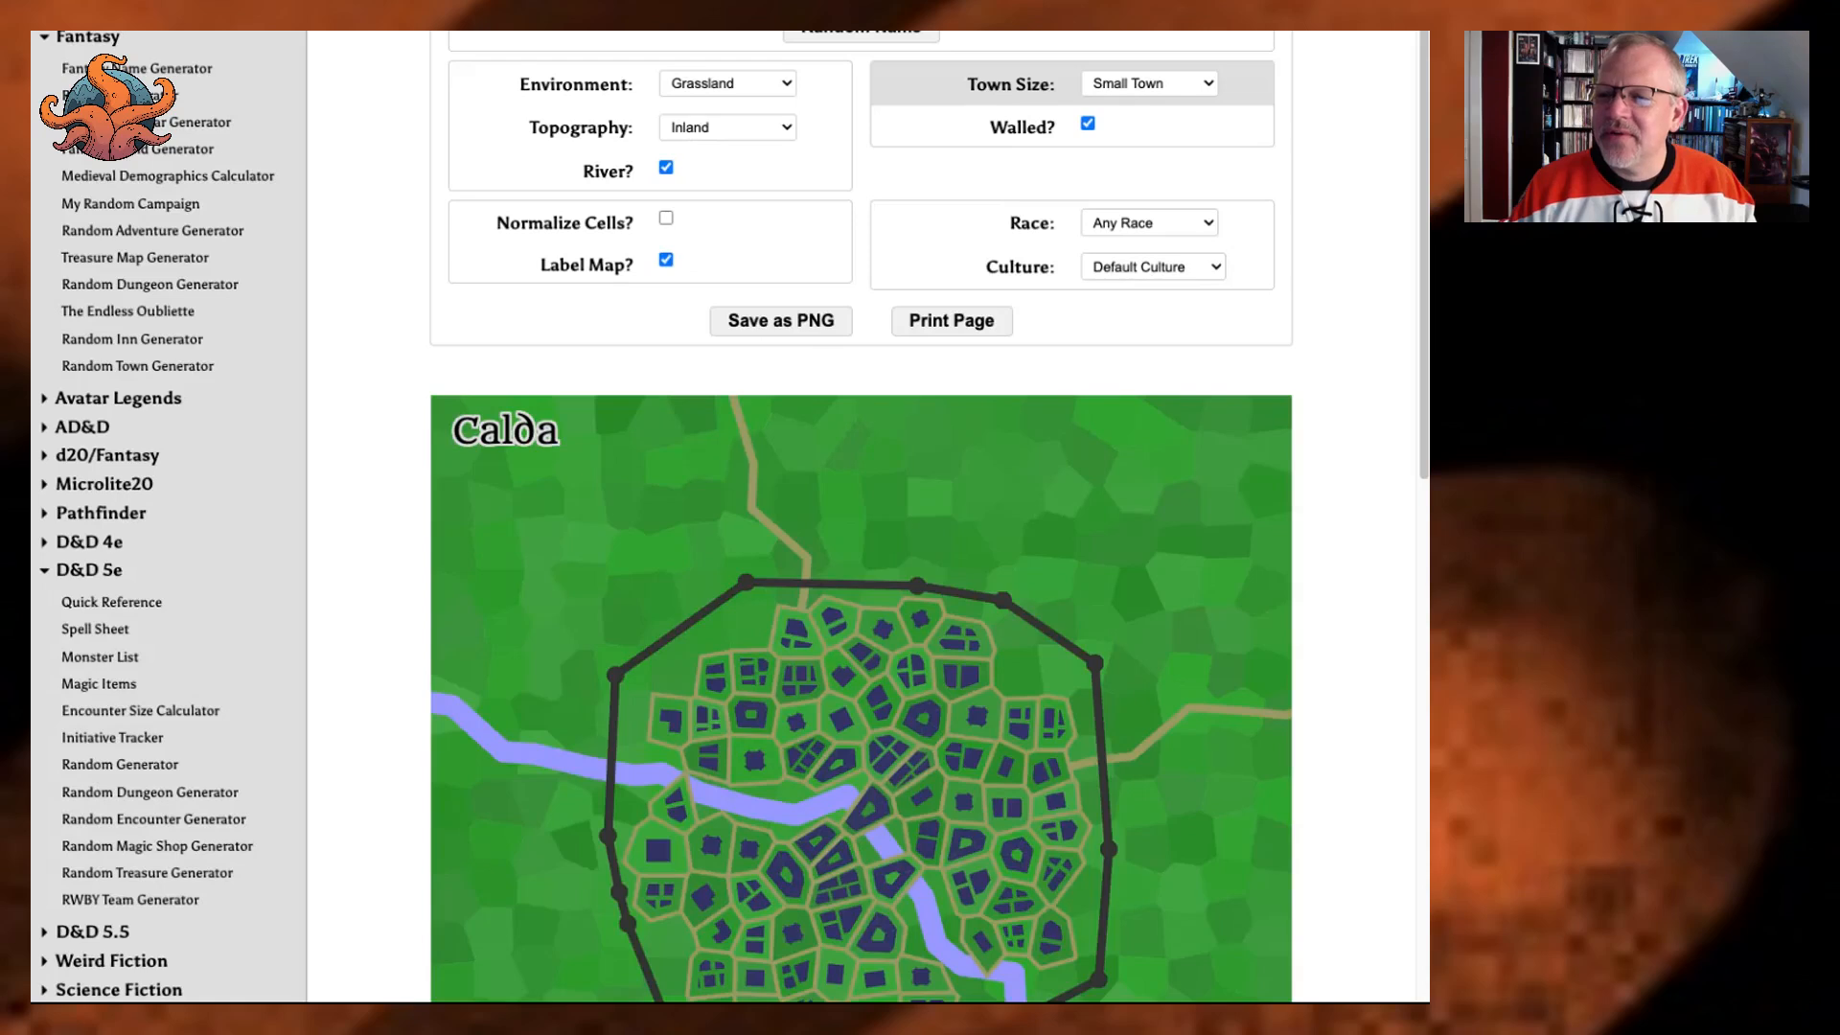
Set the town size to Hamlet and review the regenerated map, population, government, notable places and NPCs.
click(1149, 83)
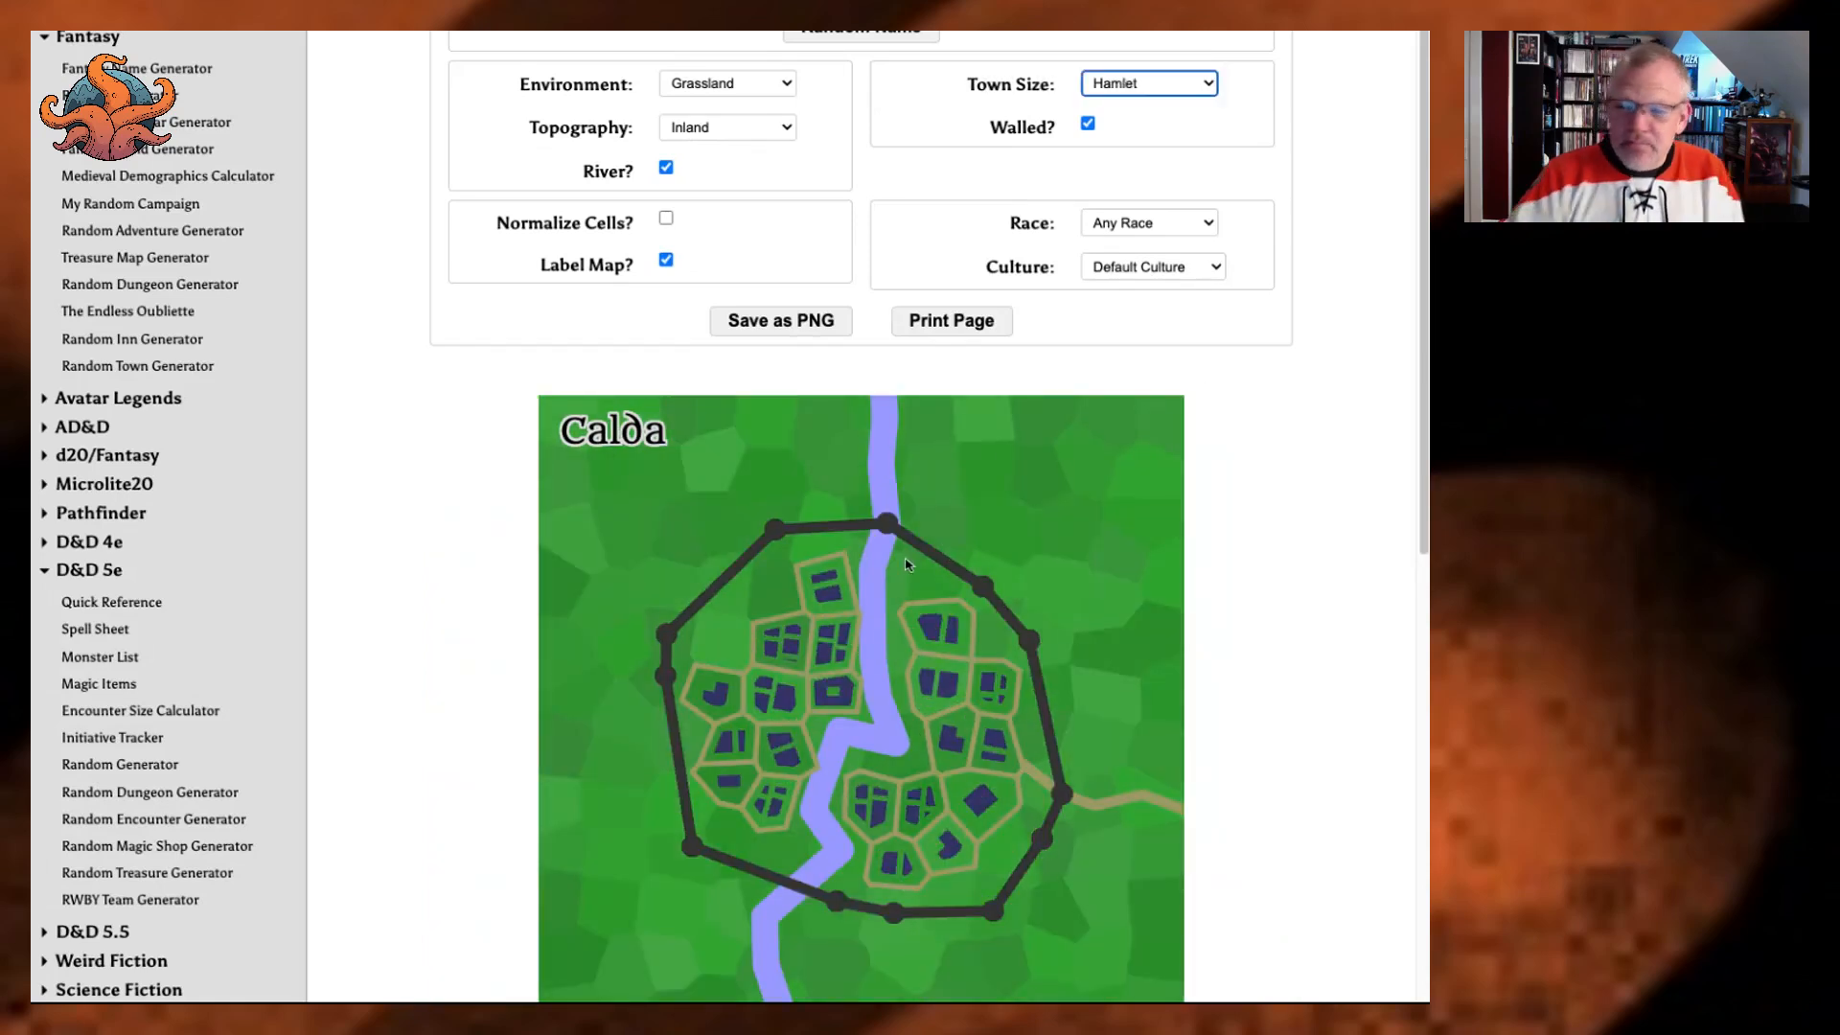
scroll(602, 460, down, 4)
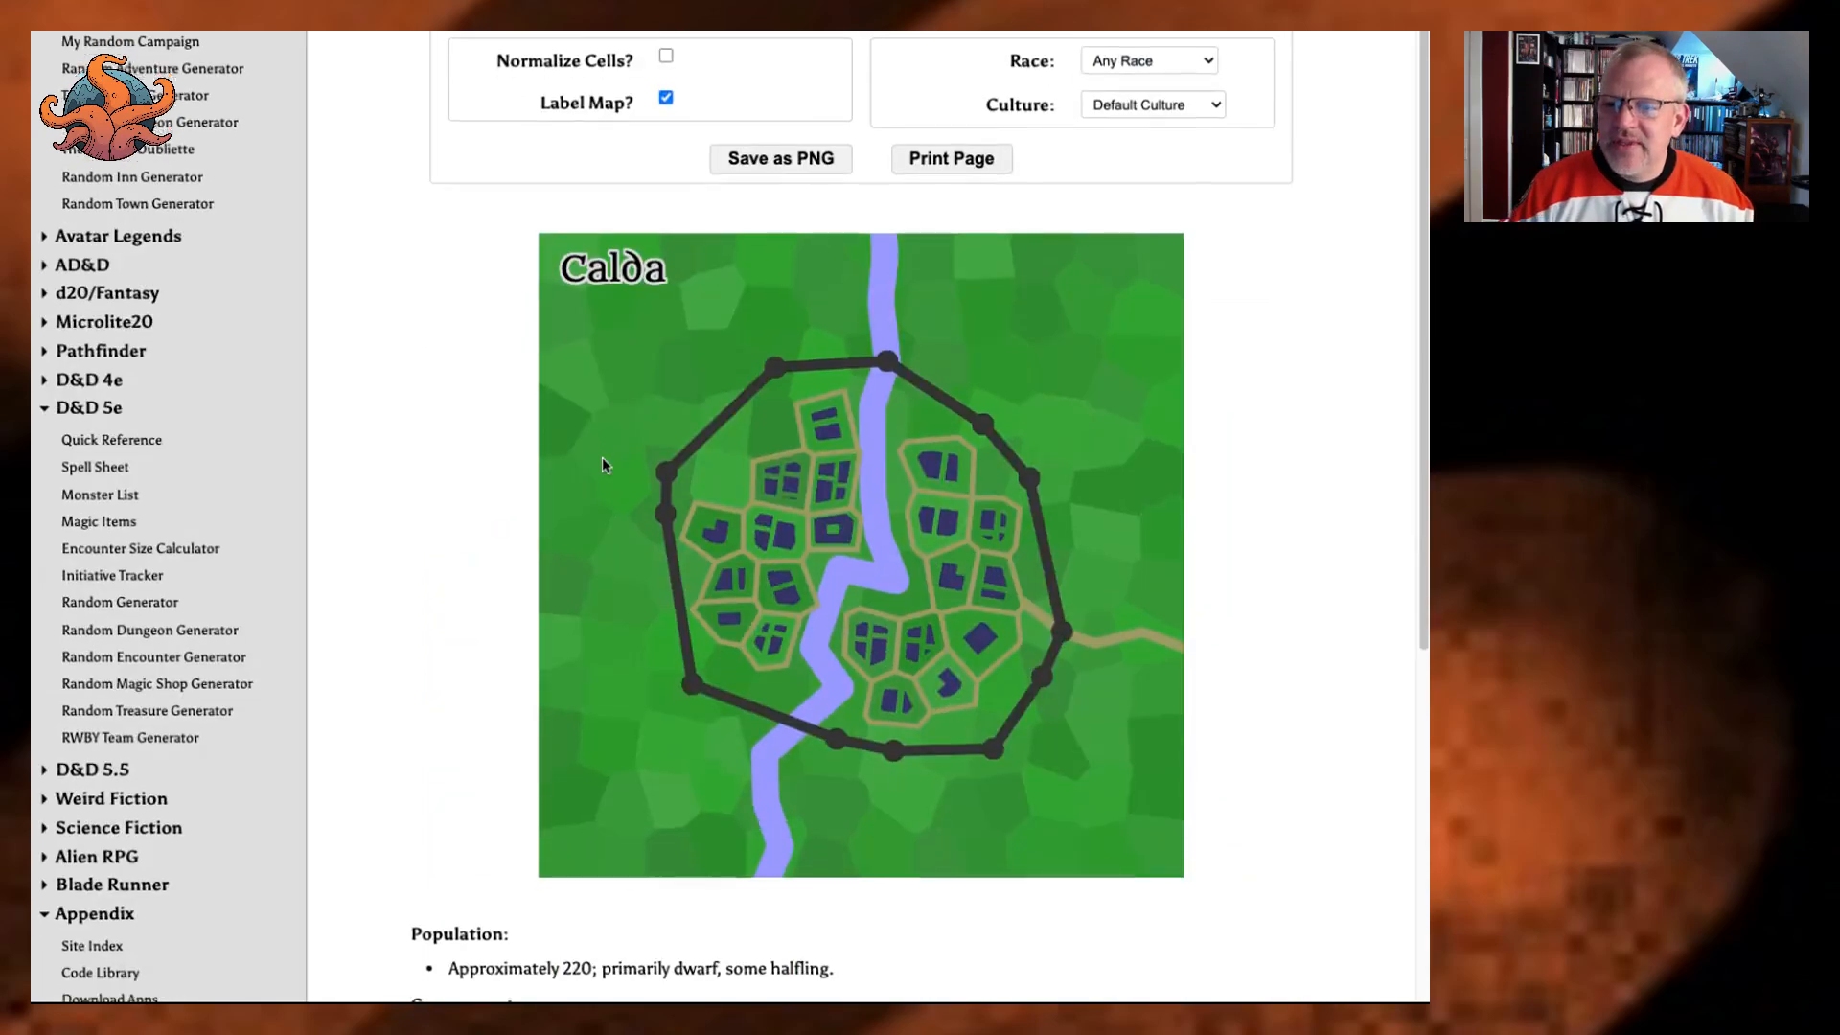
scroll(601, 457, down, 5)
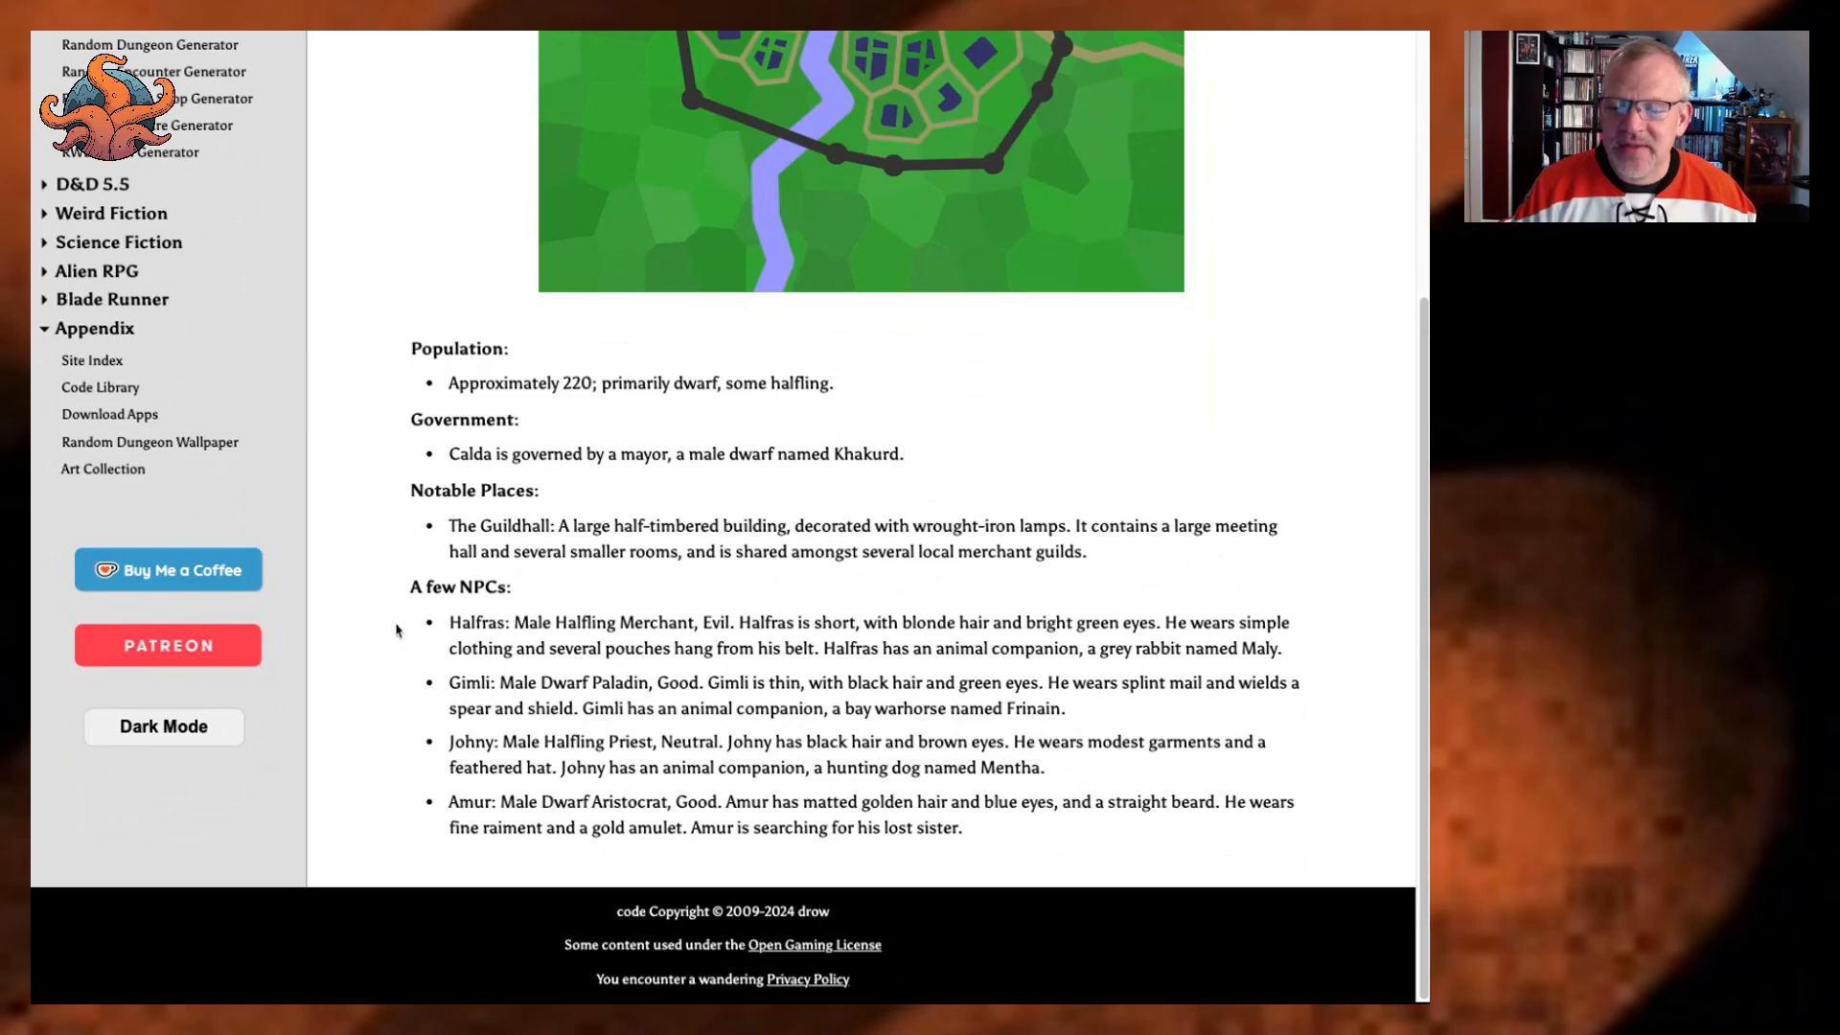
scroll(682, 554, up, 2)
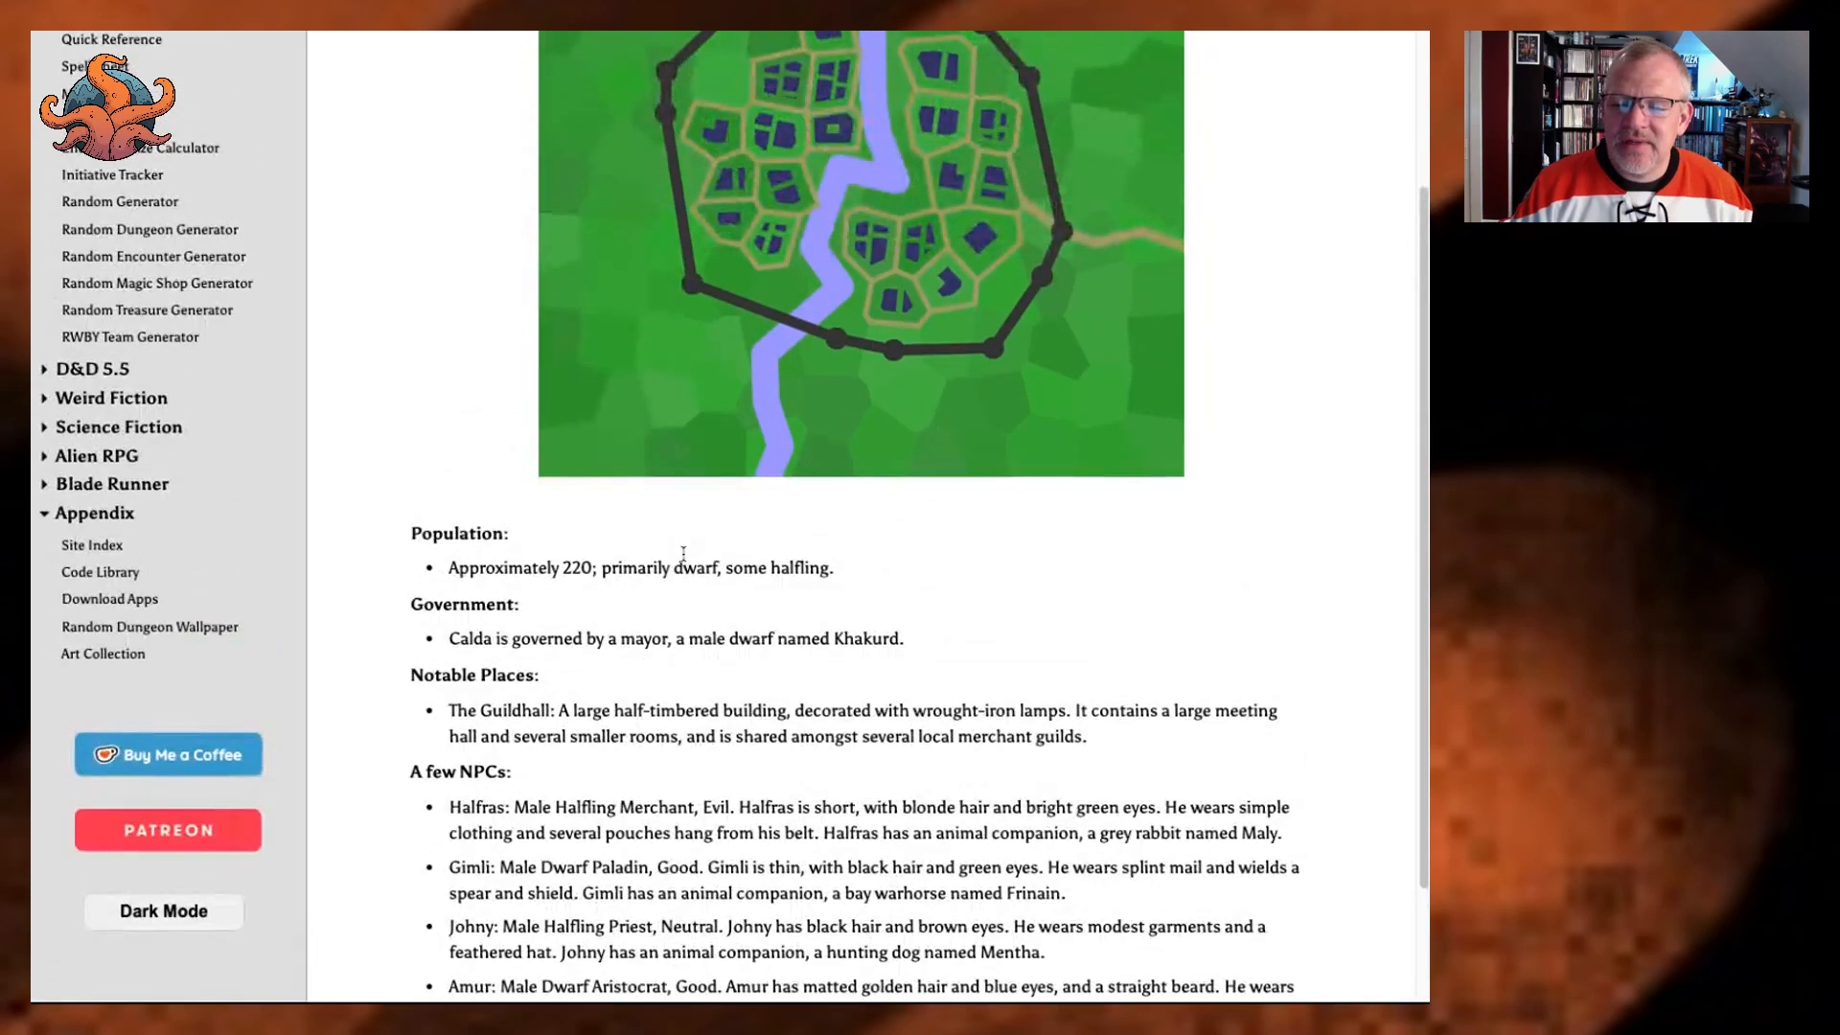
scroll(1175, 652, up, 4)
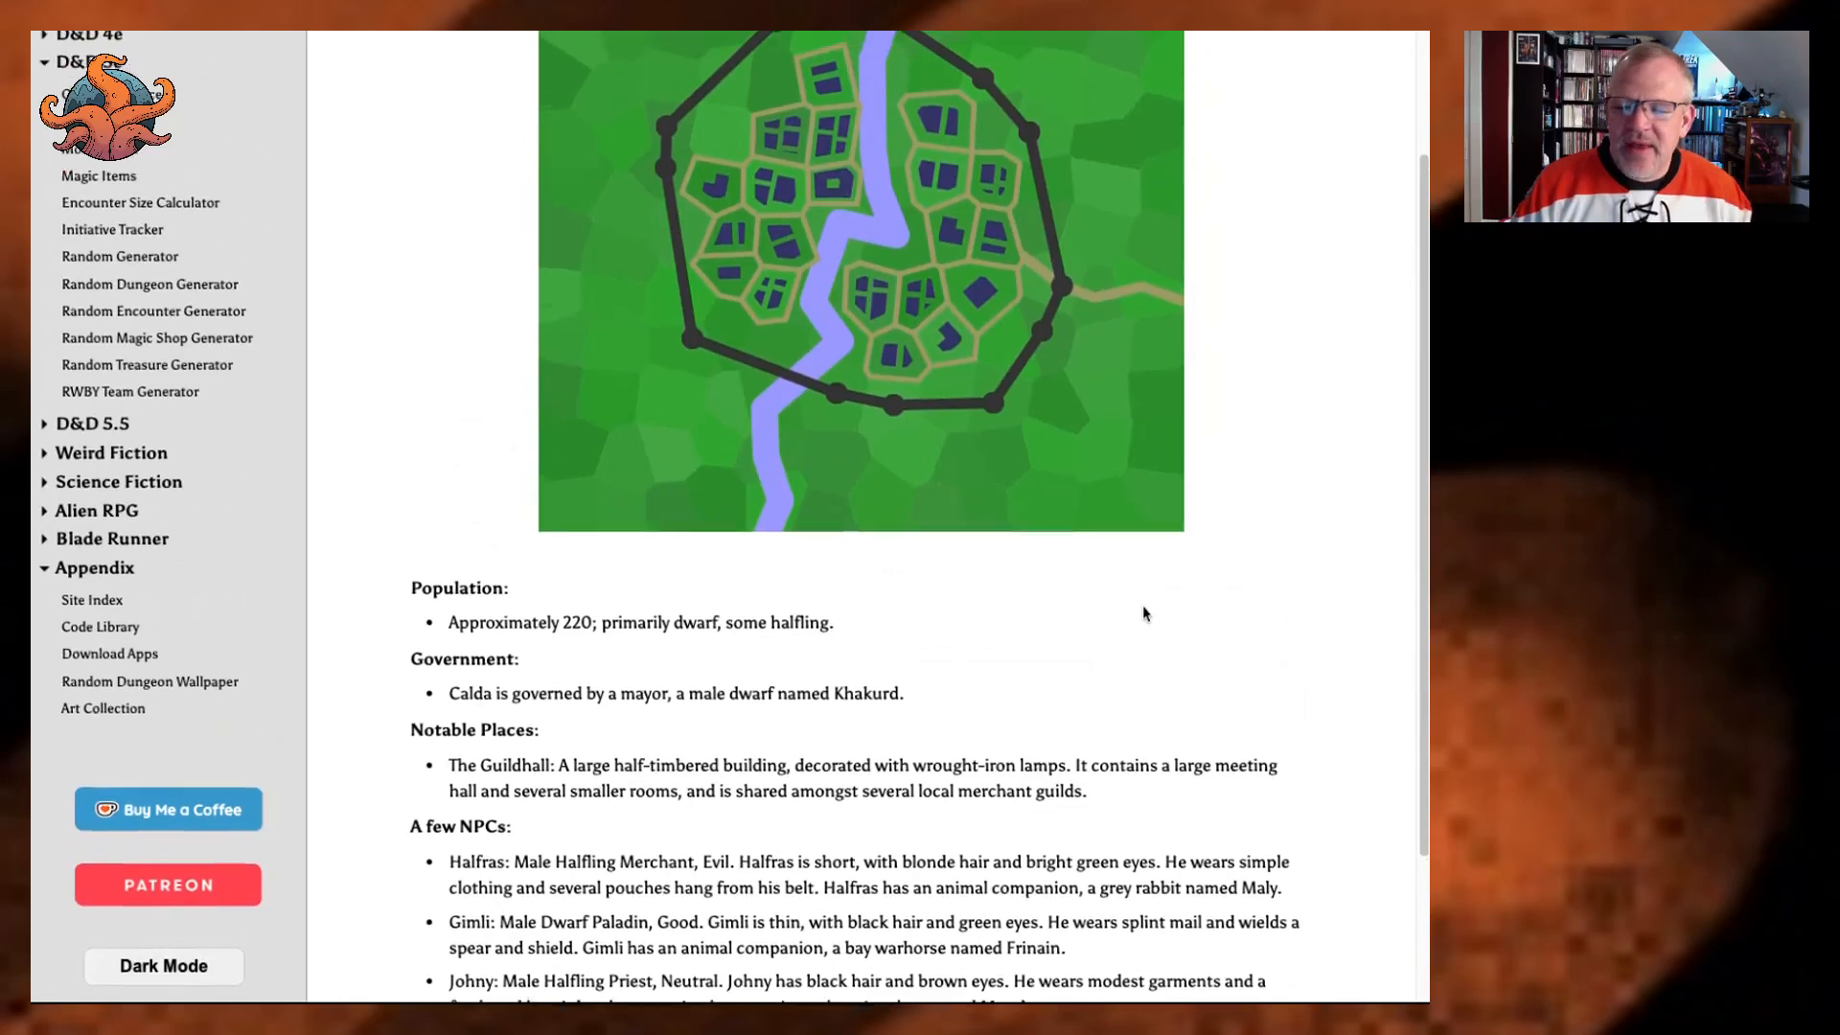
scroll(1142, 602, up, 2)
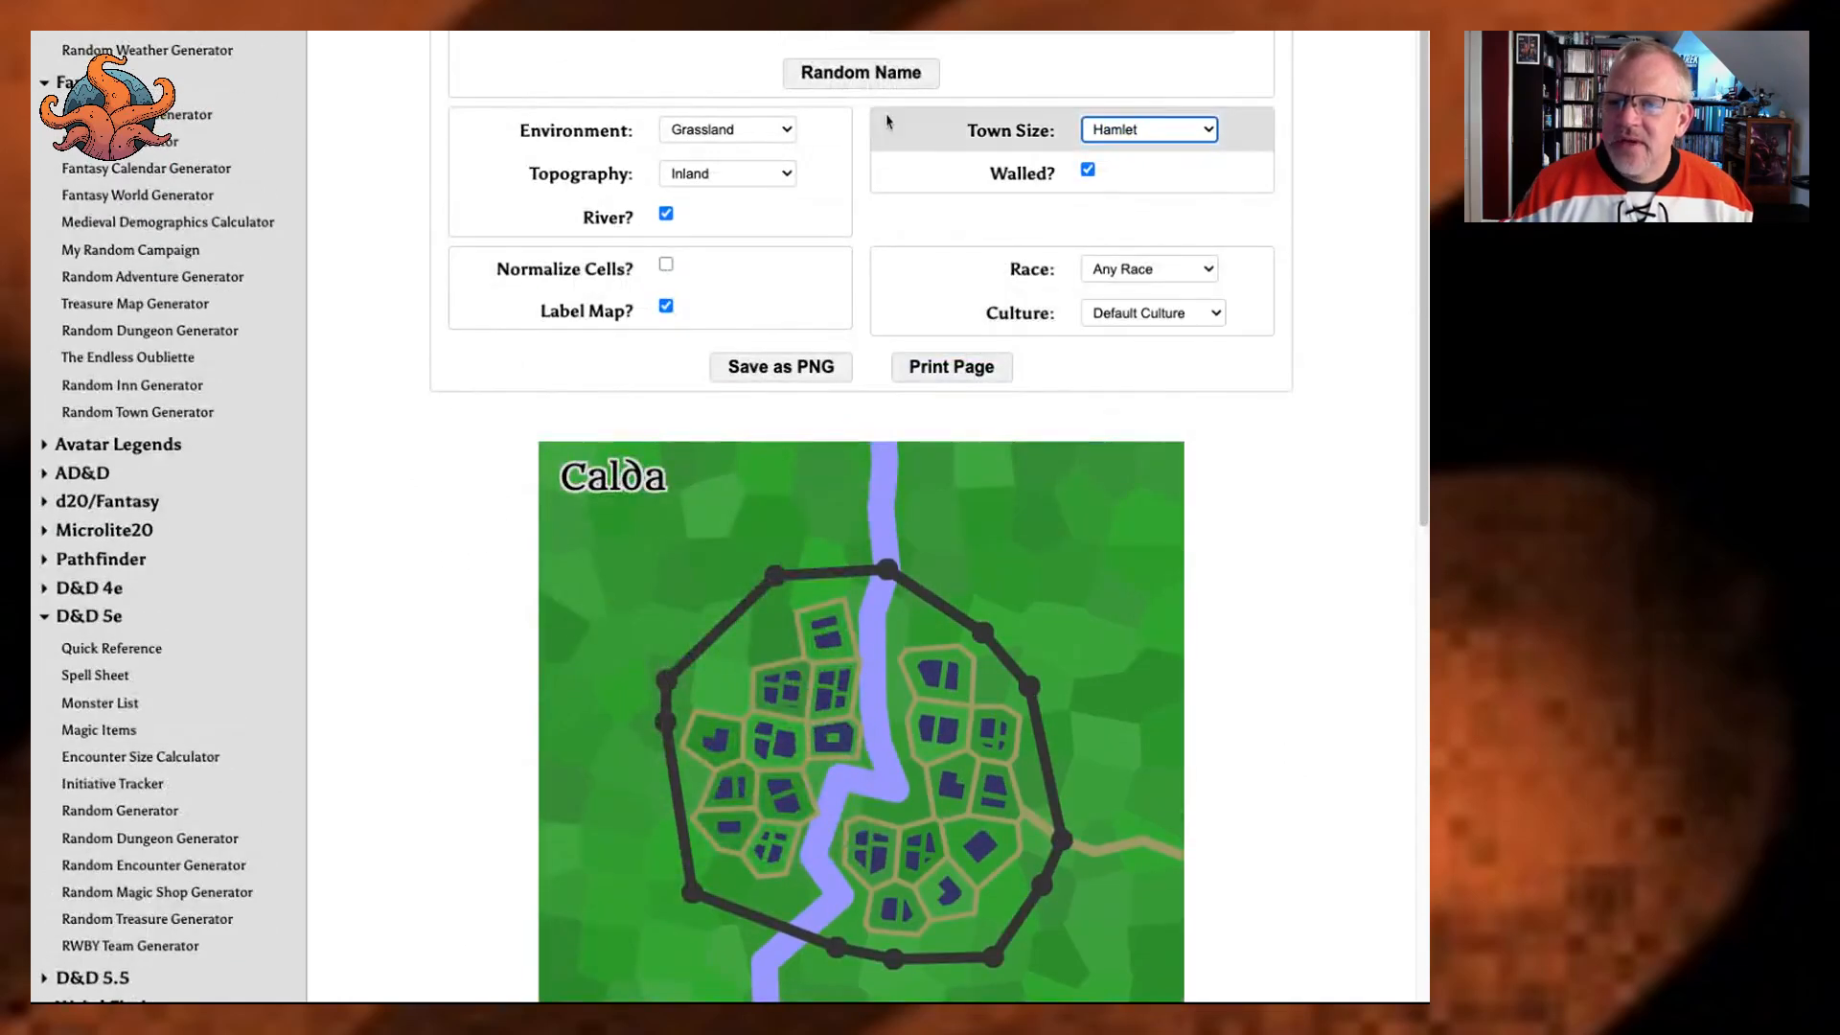
Generate a hamlet with a new random name, change its environment to the grey-toned one, and review its map and description.
click(858, 74)
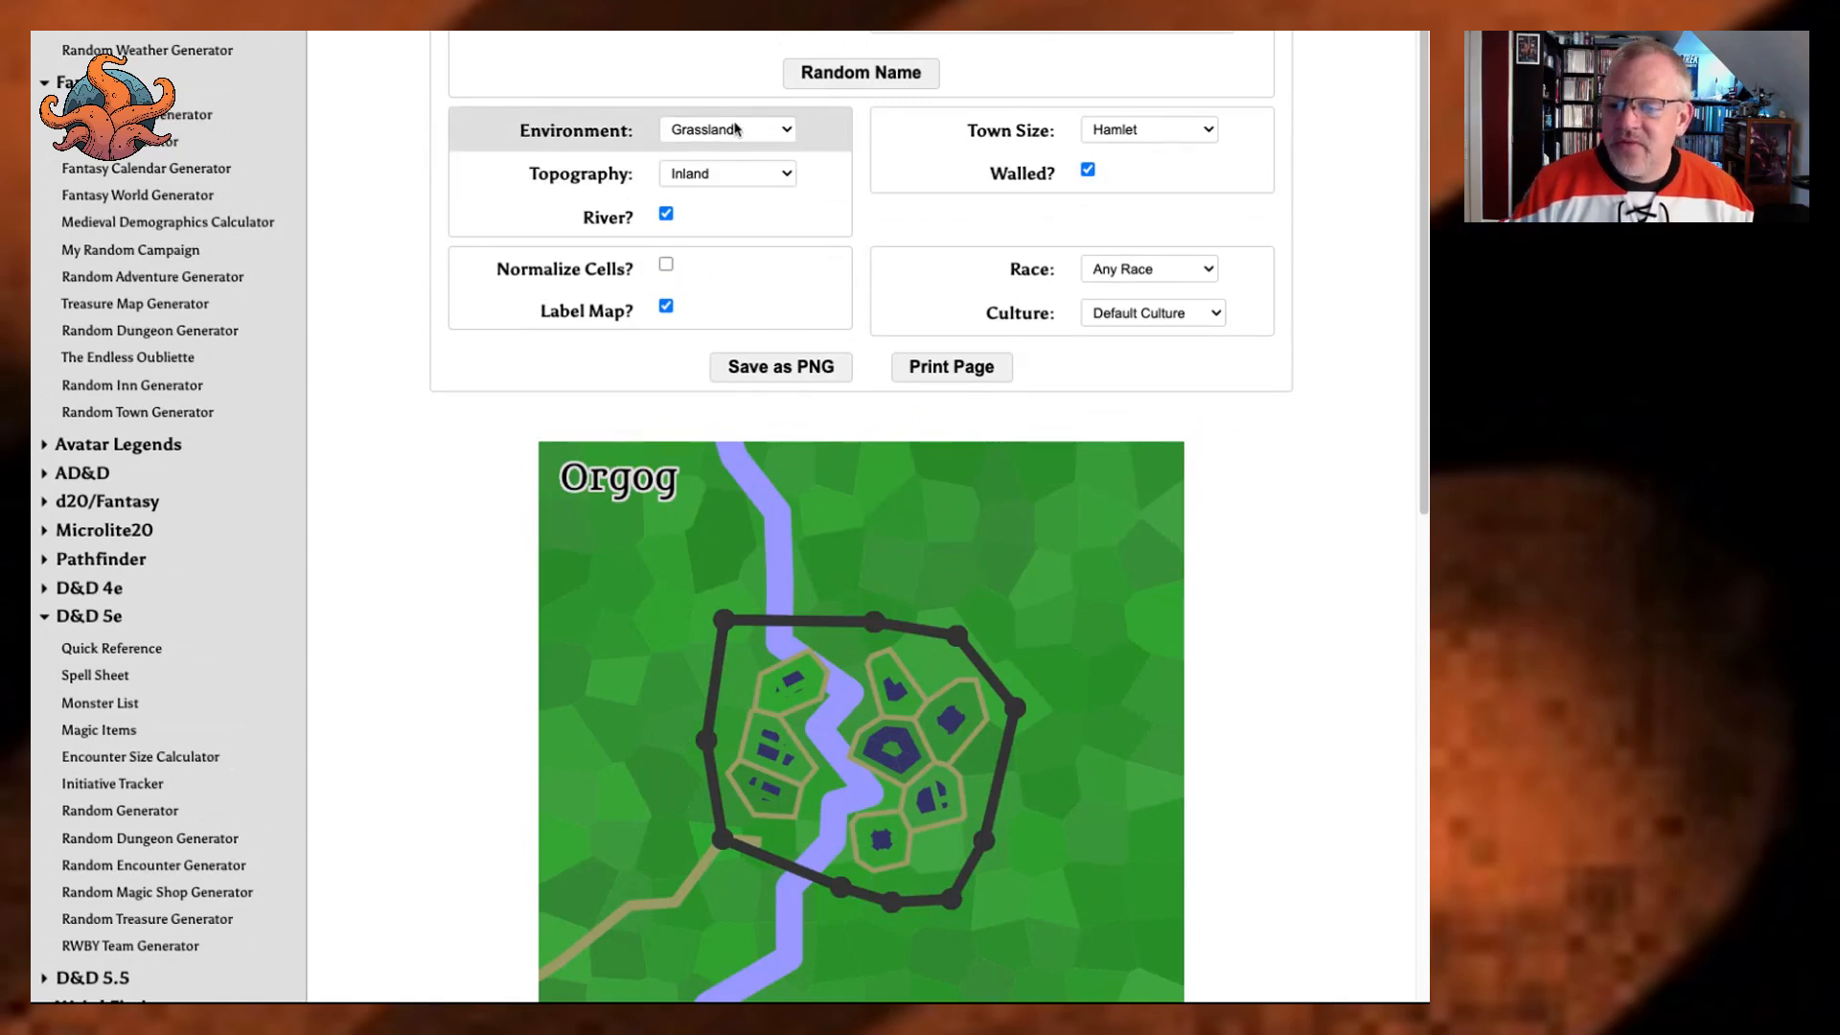
click(735, 128)
click(728, 150)
scroll(667, 545, down, 2)
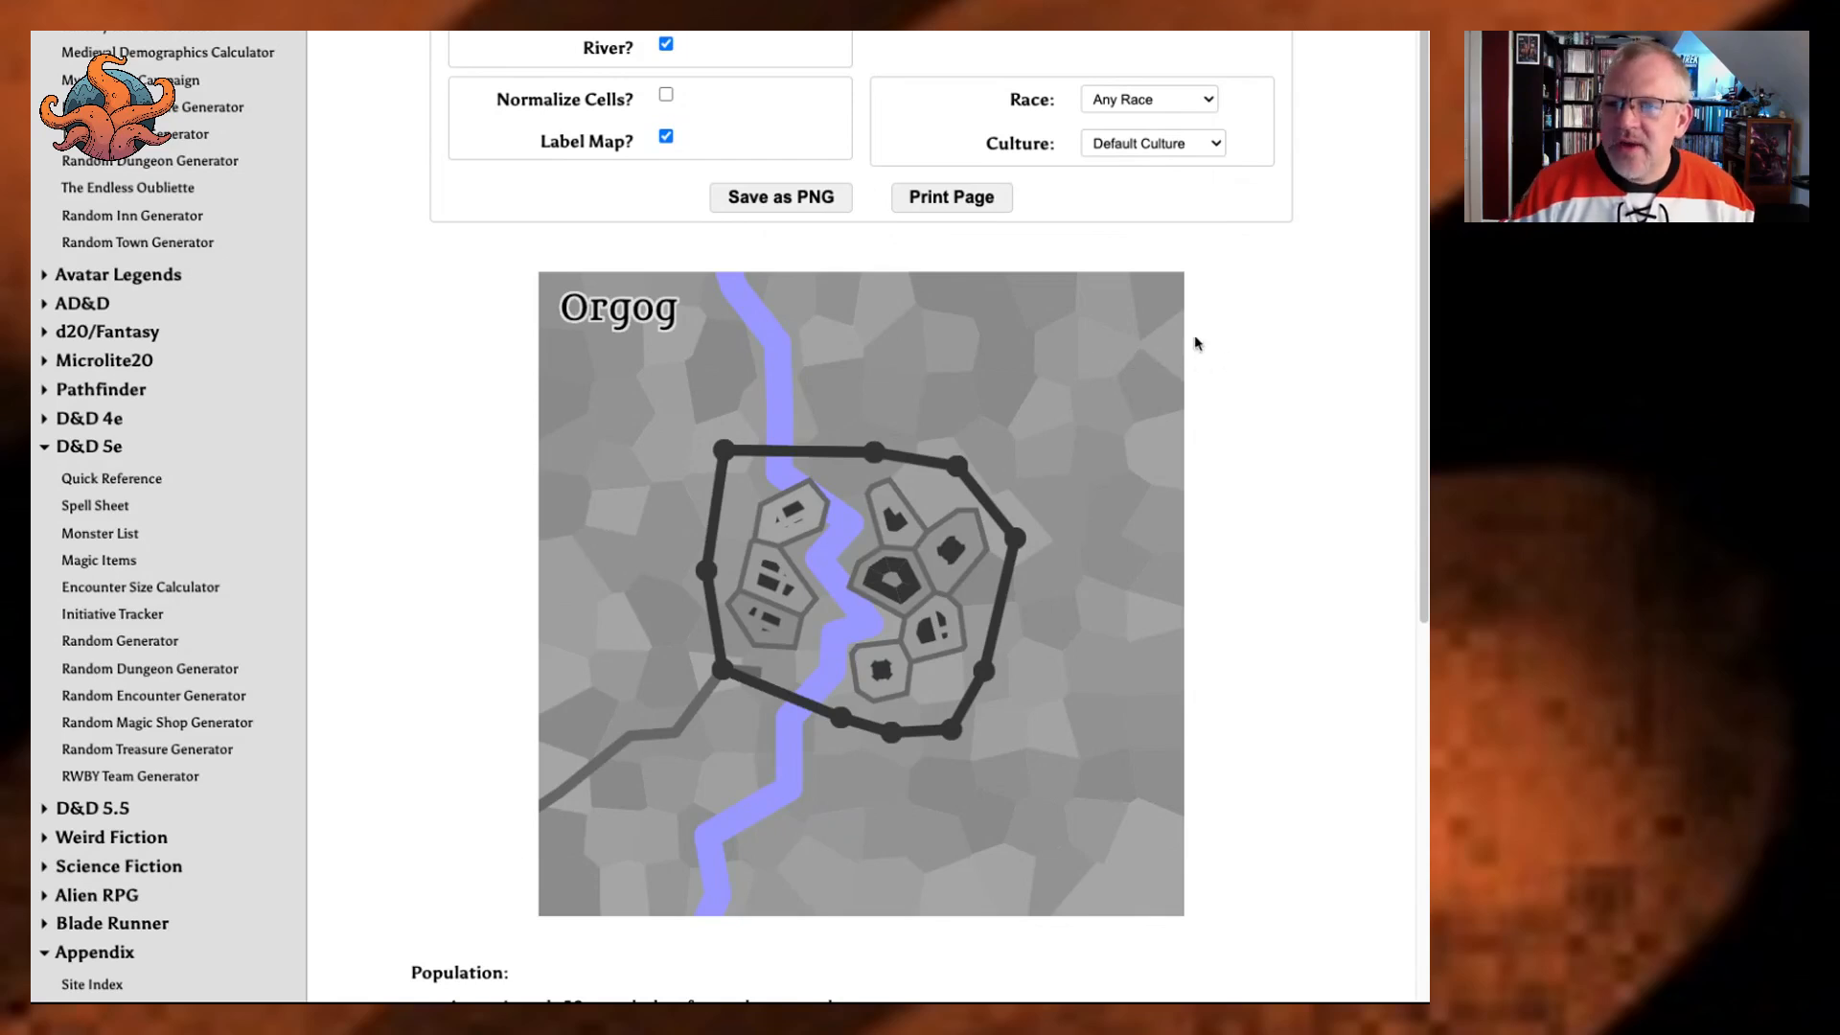
scroll(1178, 350, down, 4)
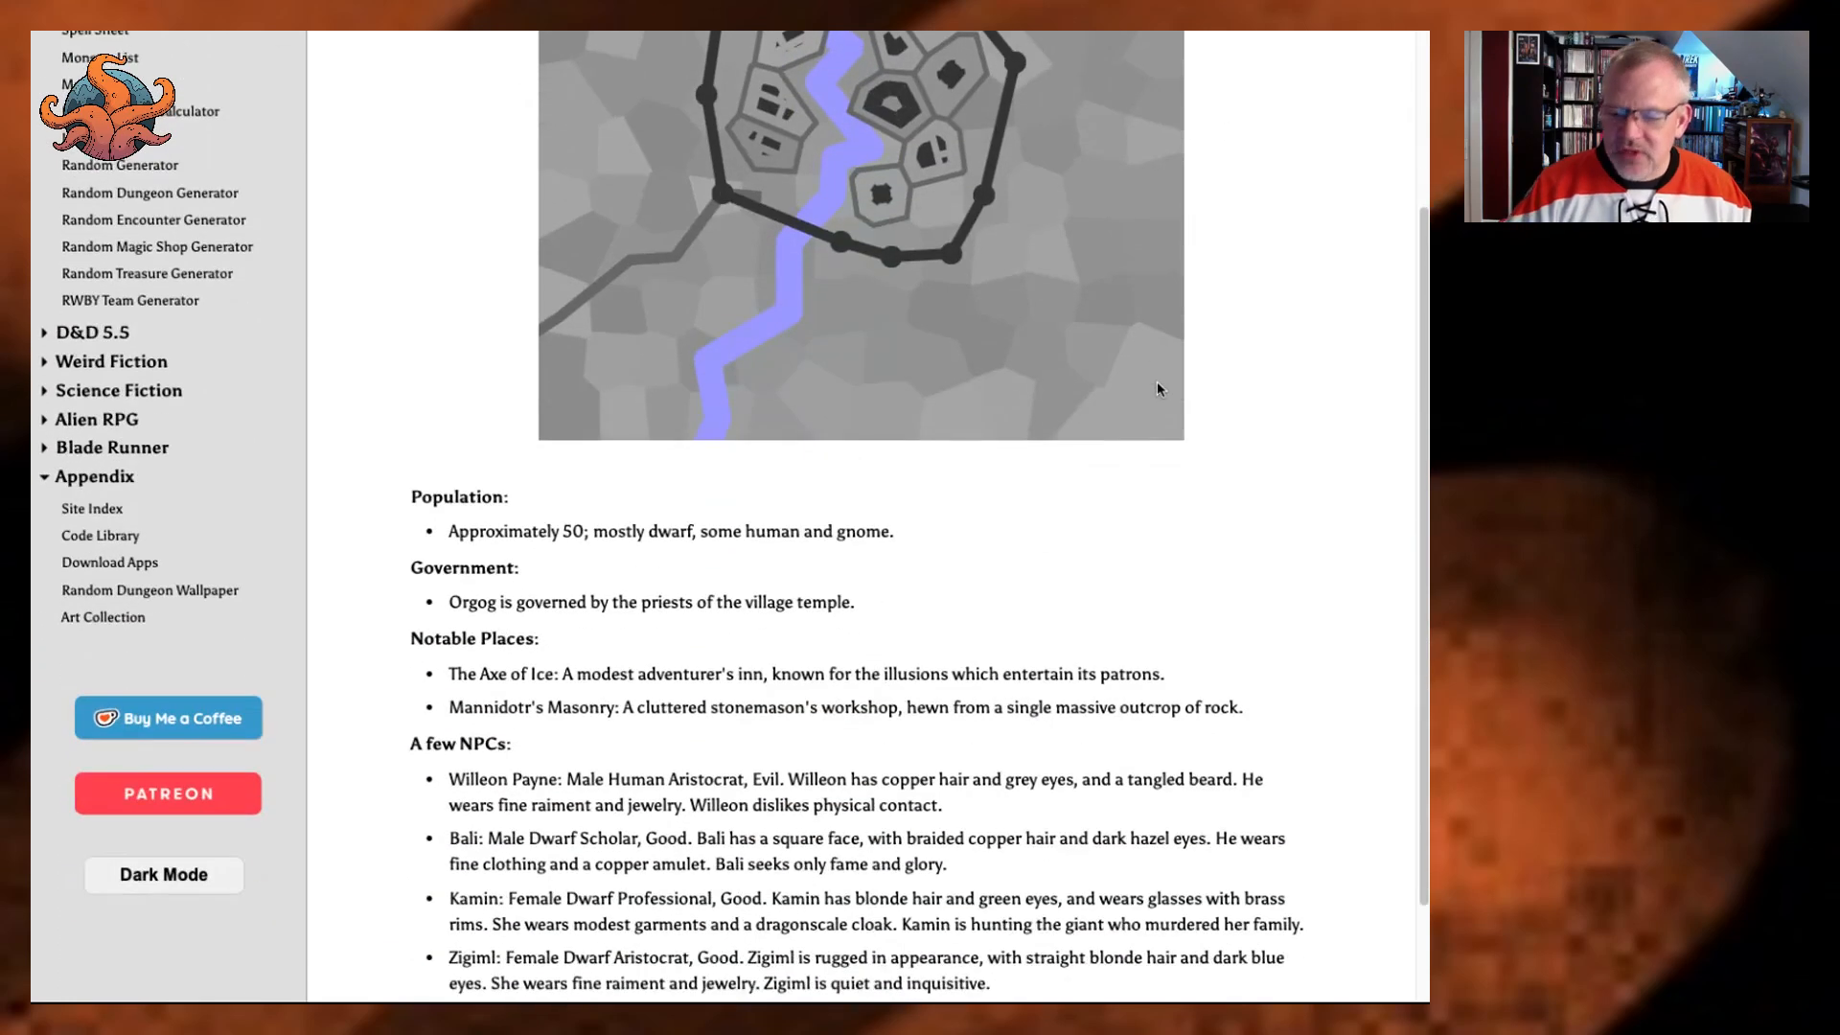
scroll(1153, 385, down, 1)
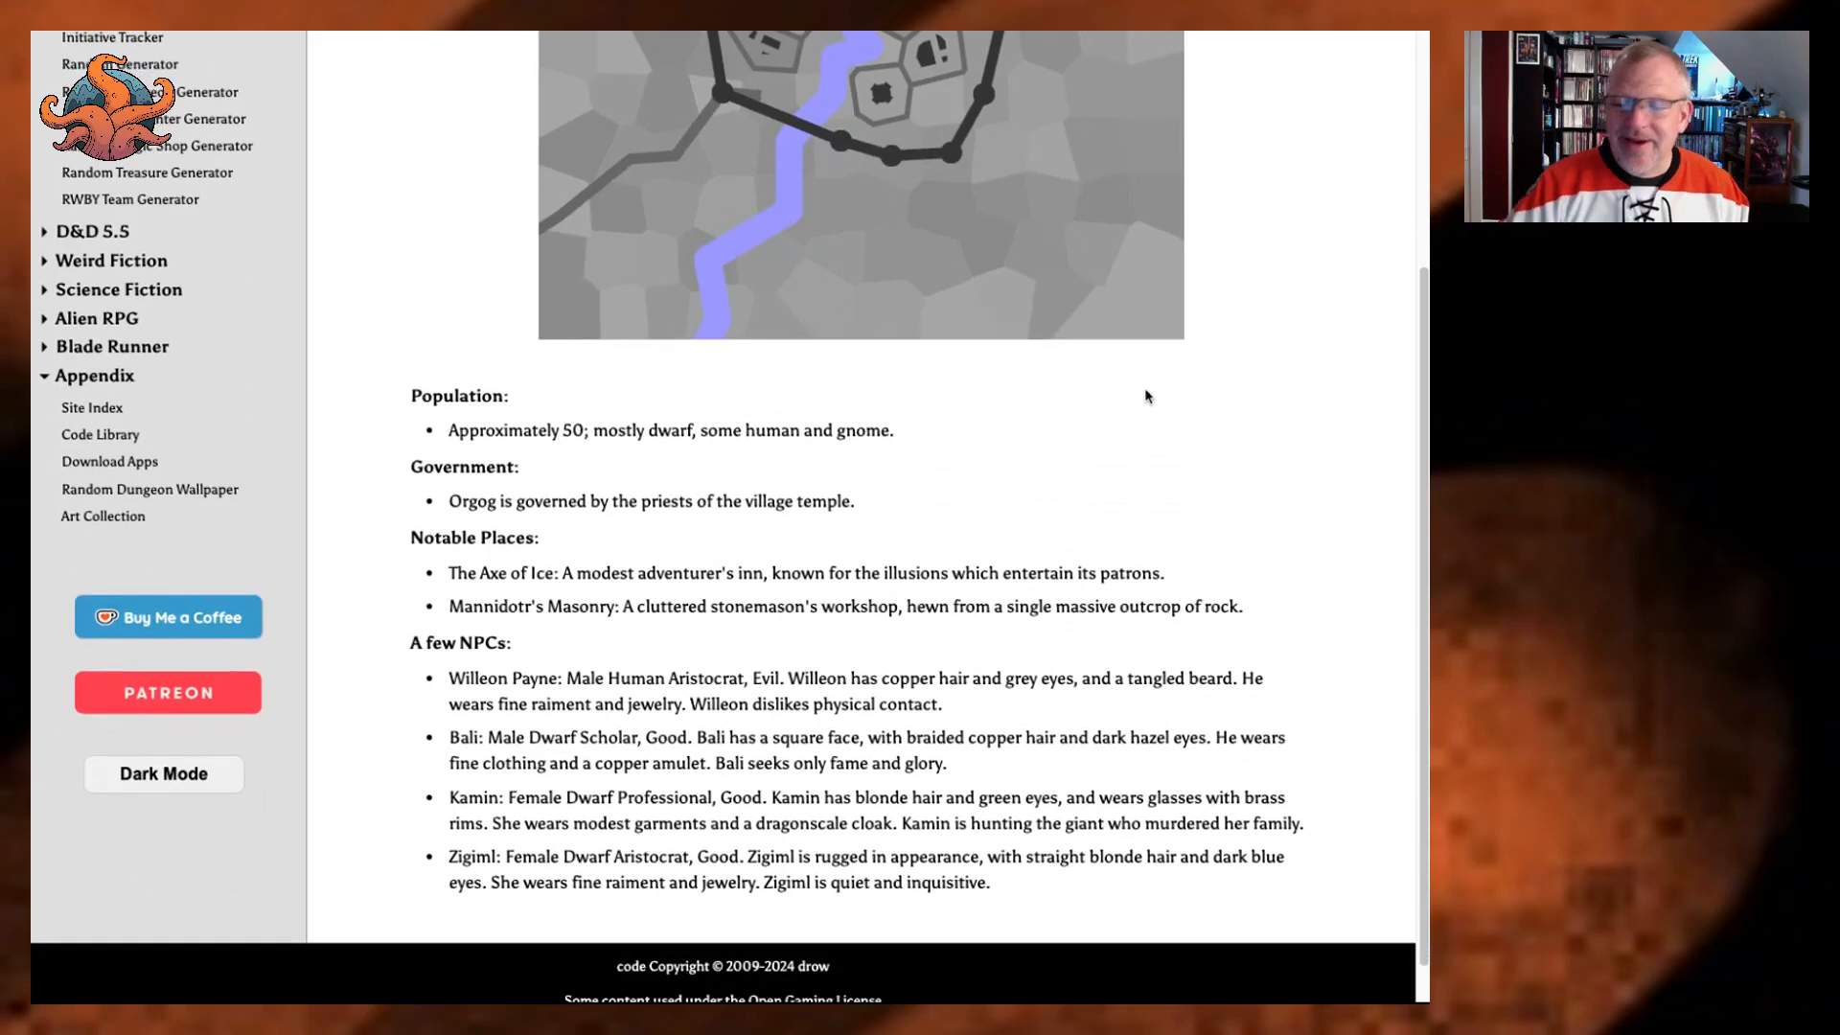
scroll(1146, 396, up, 8)
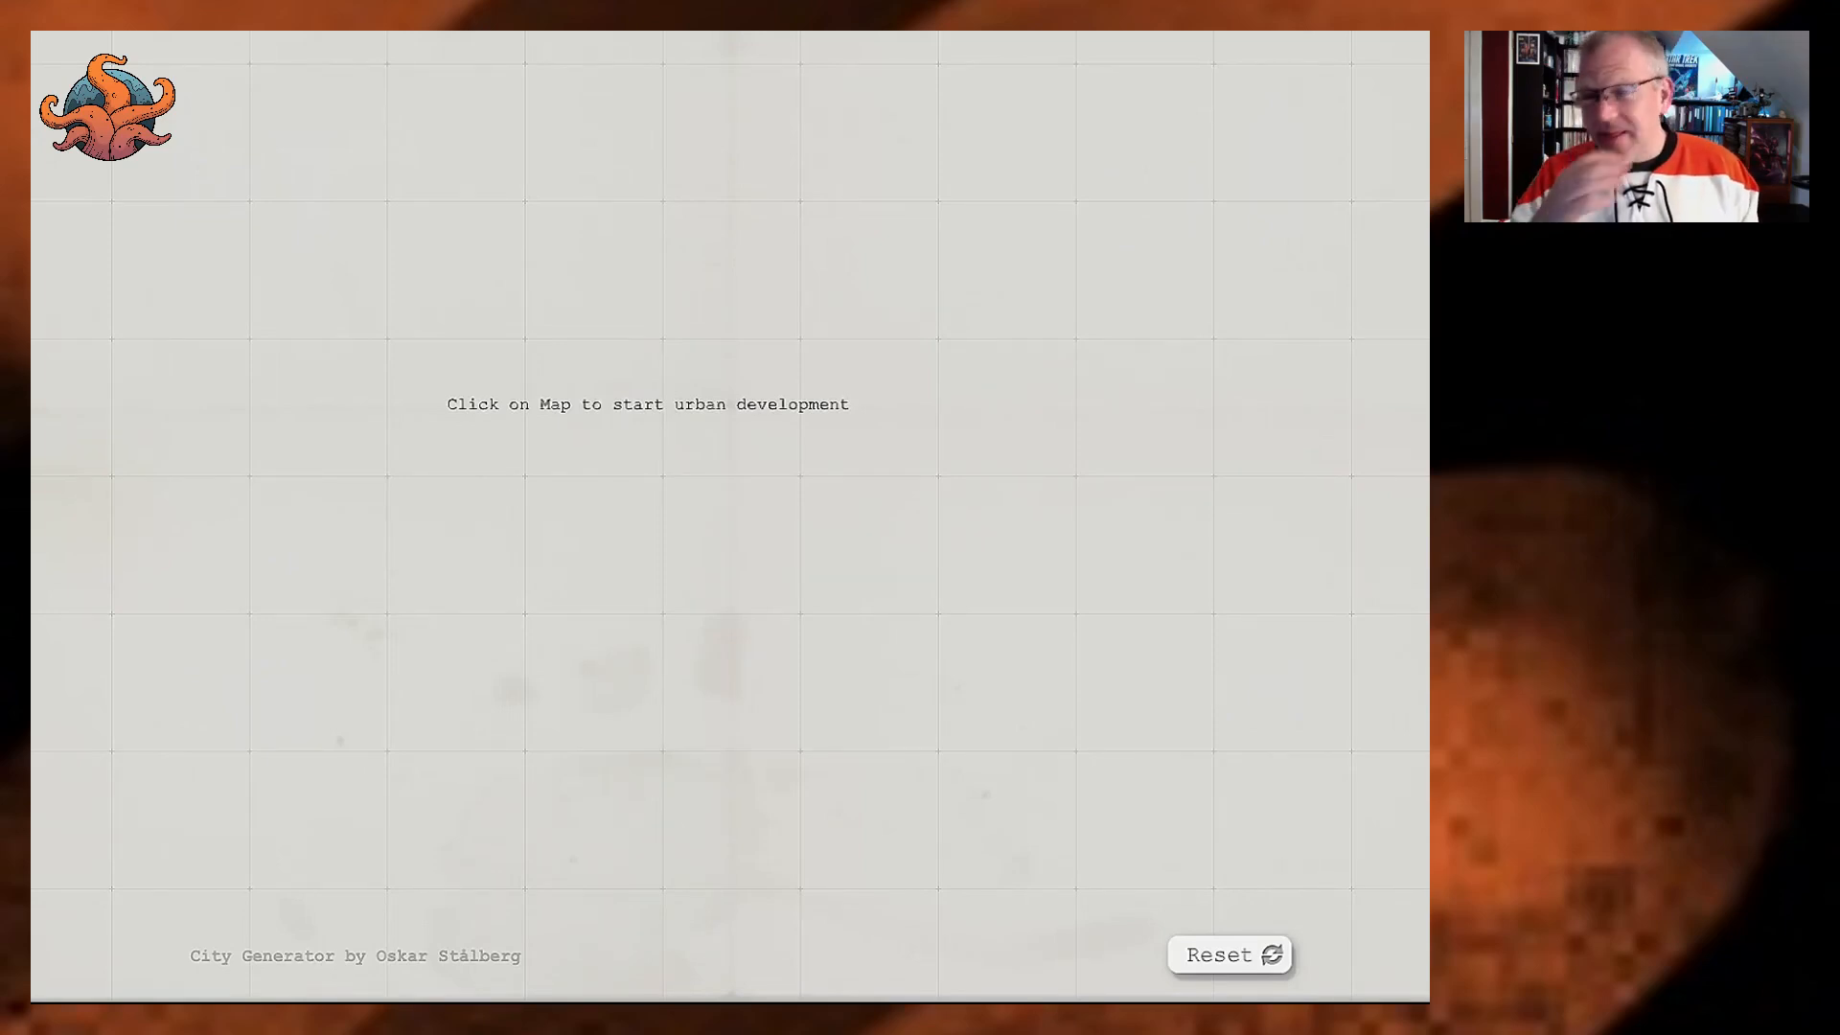
Start urban development on the empty map and add denser building blocks around the centre, the northwest, the east and the northern edge.
click(614, 368)
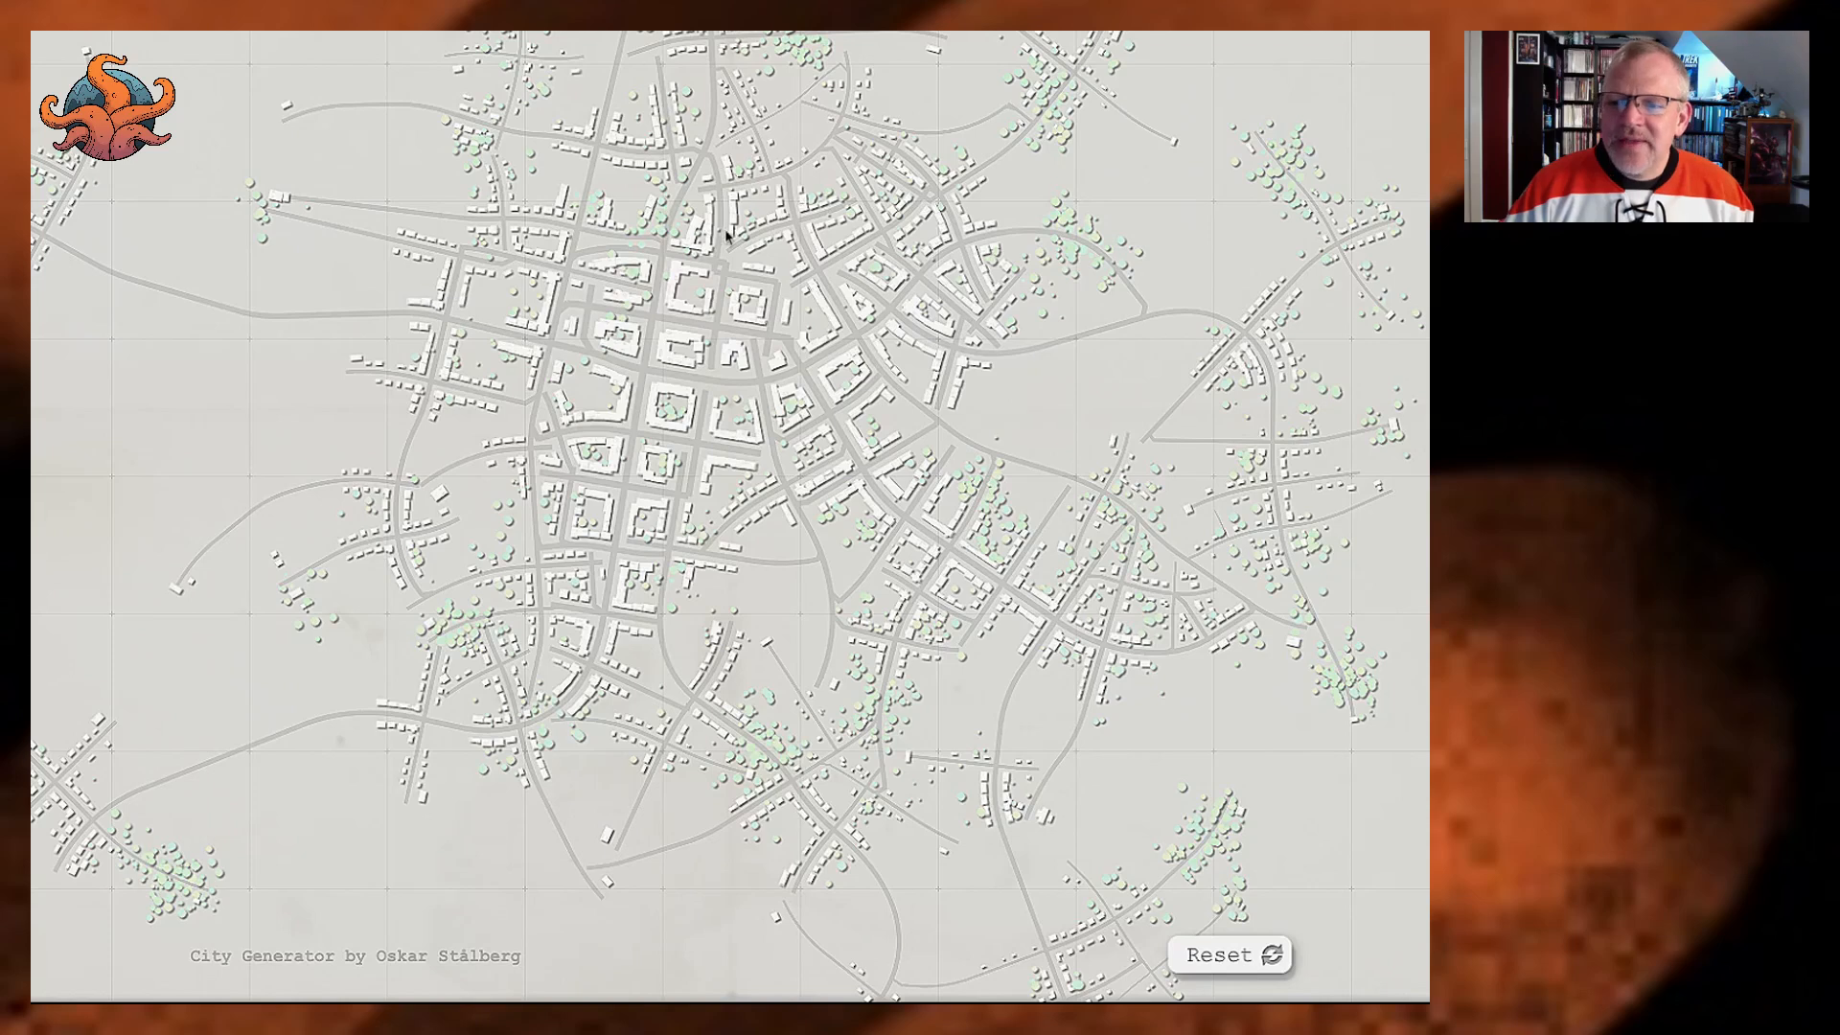
click(788, 258)
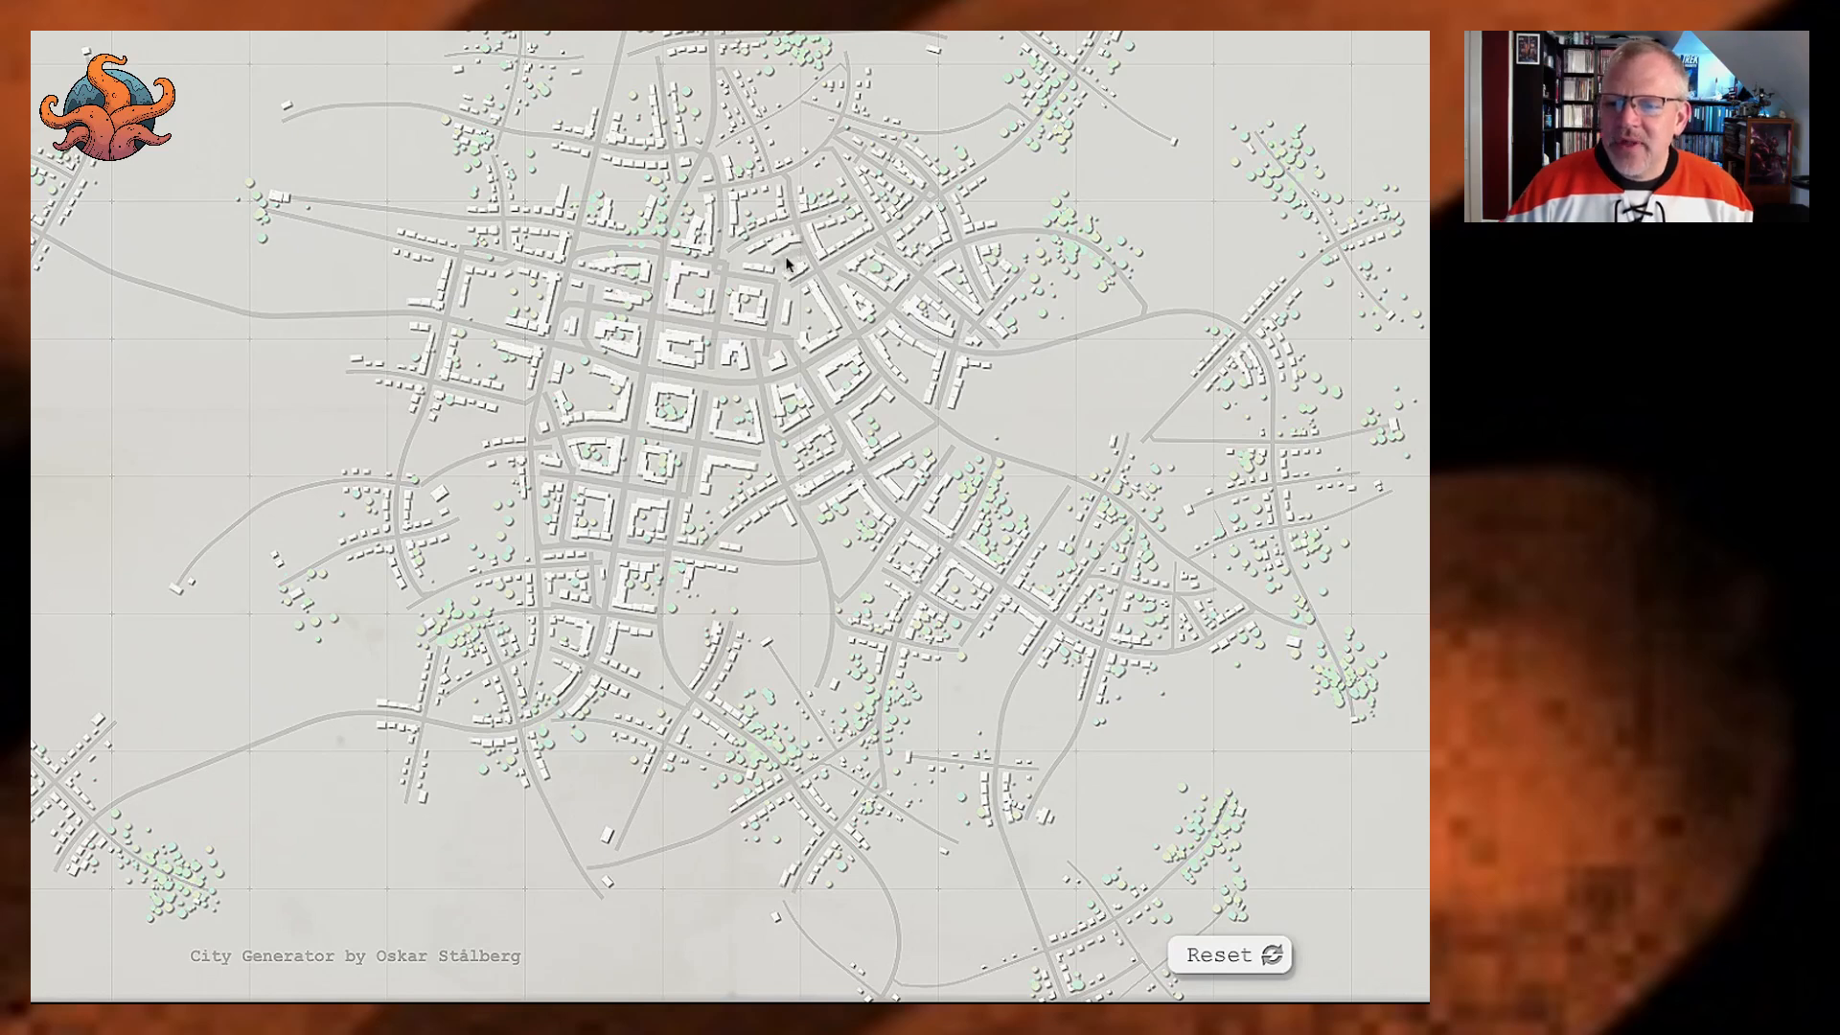
click(636, 198)
click(546, 166)
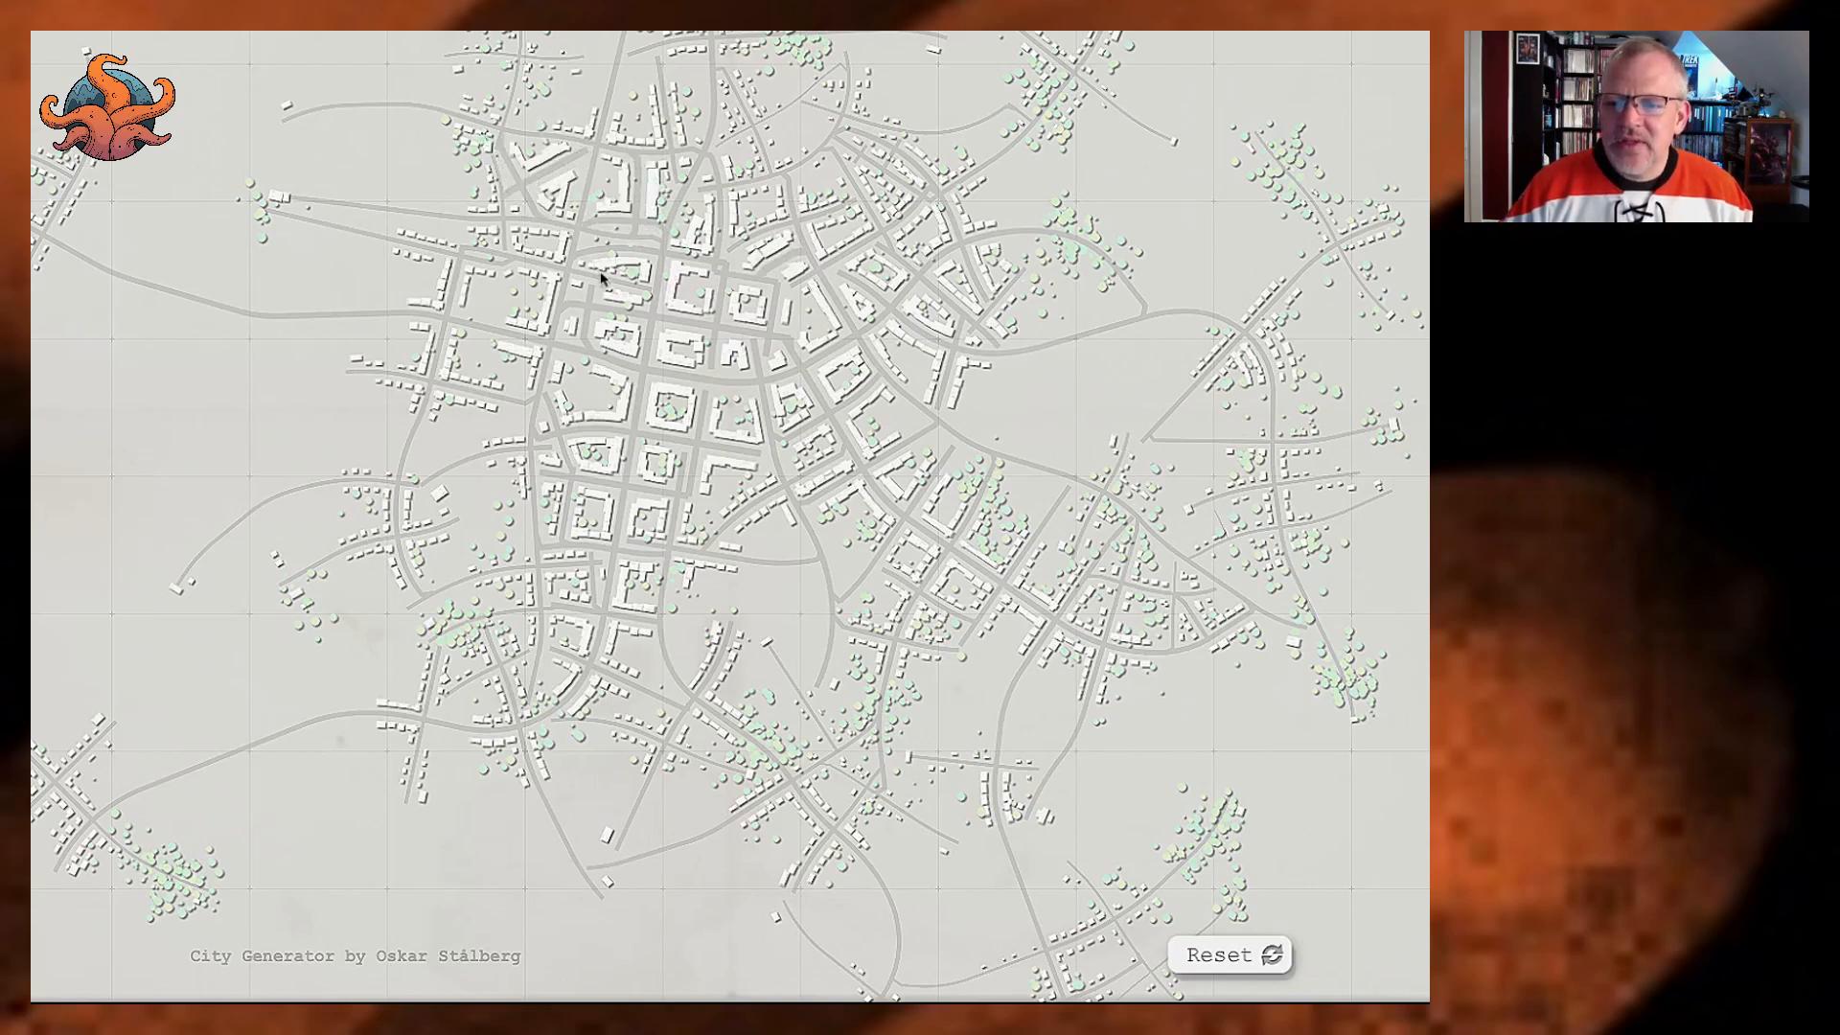
click(575, 321)
click(1017, 374)
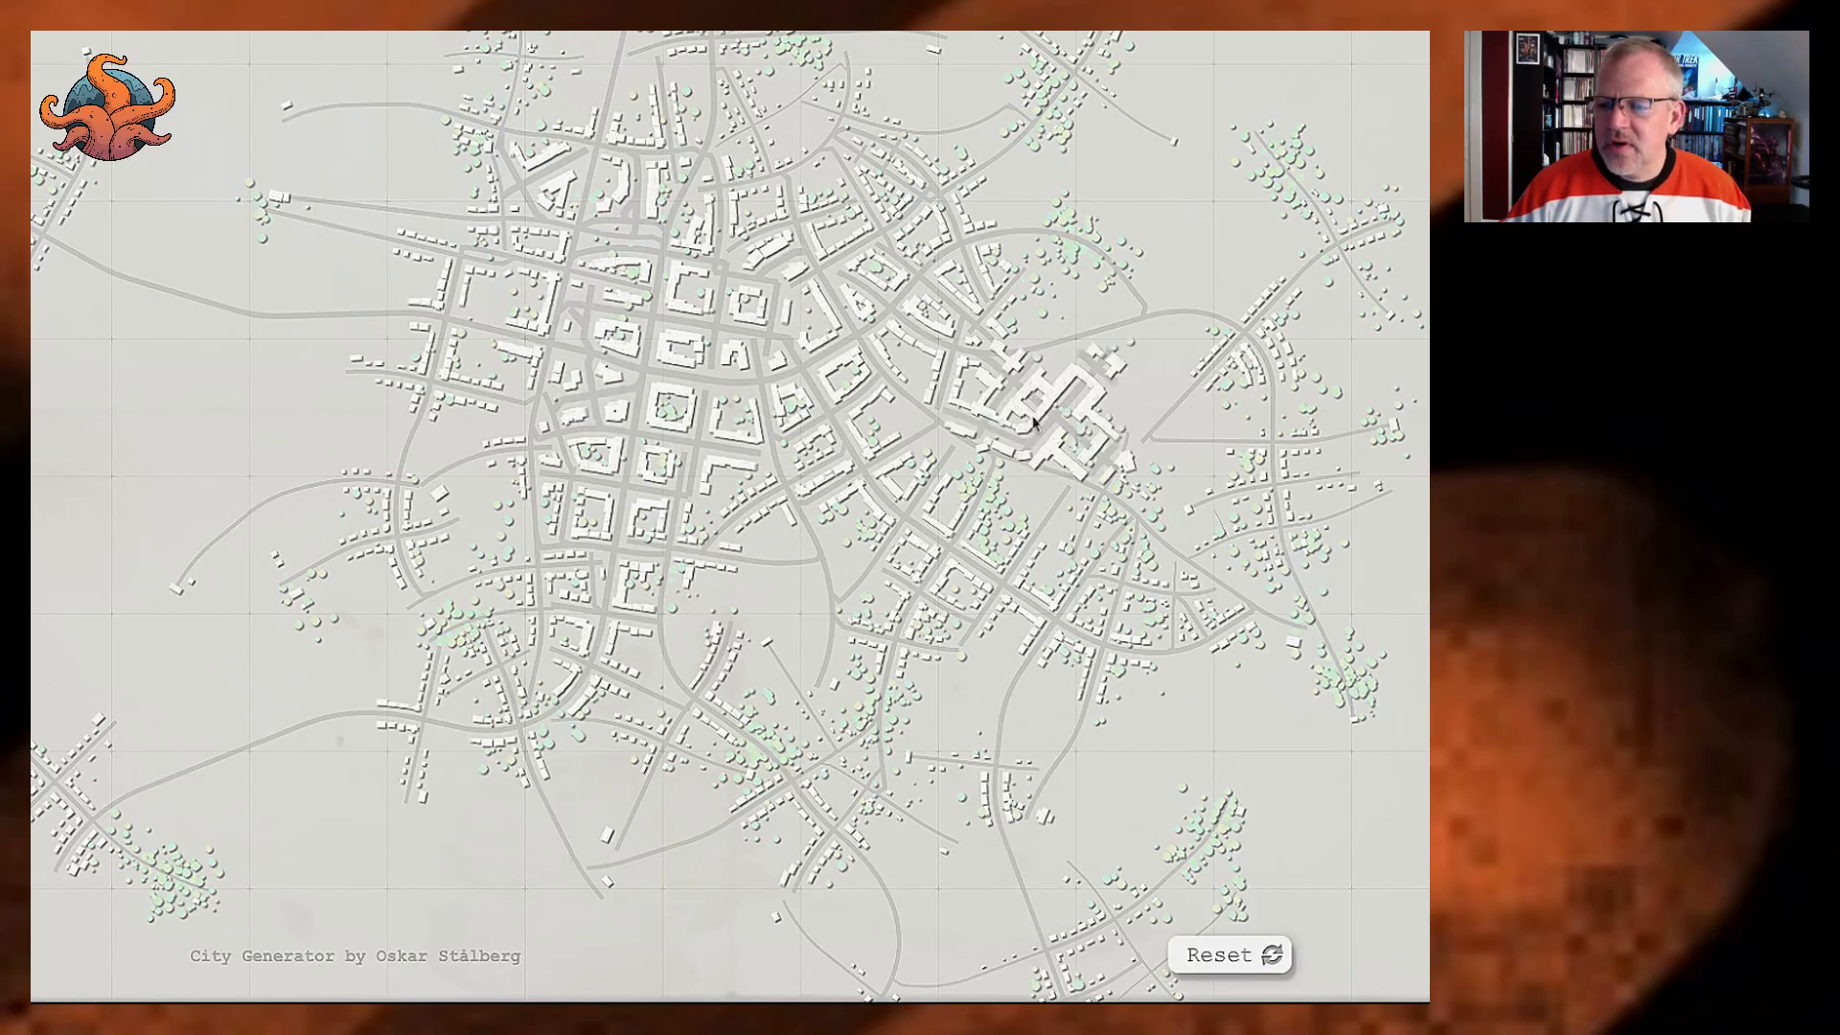
click(911, 53)
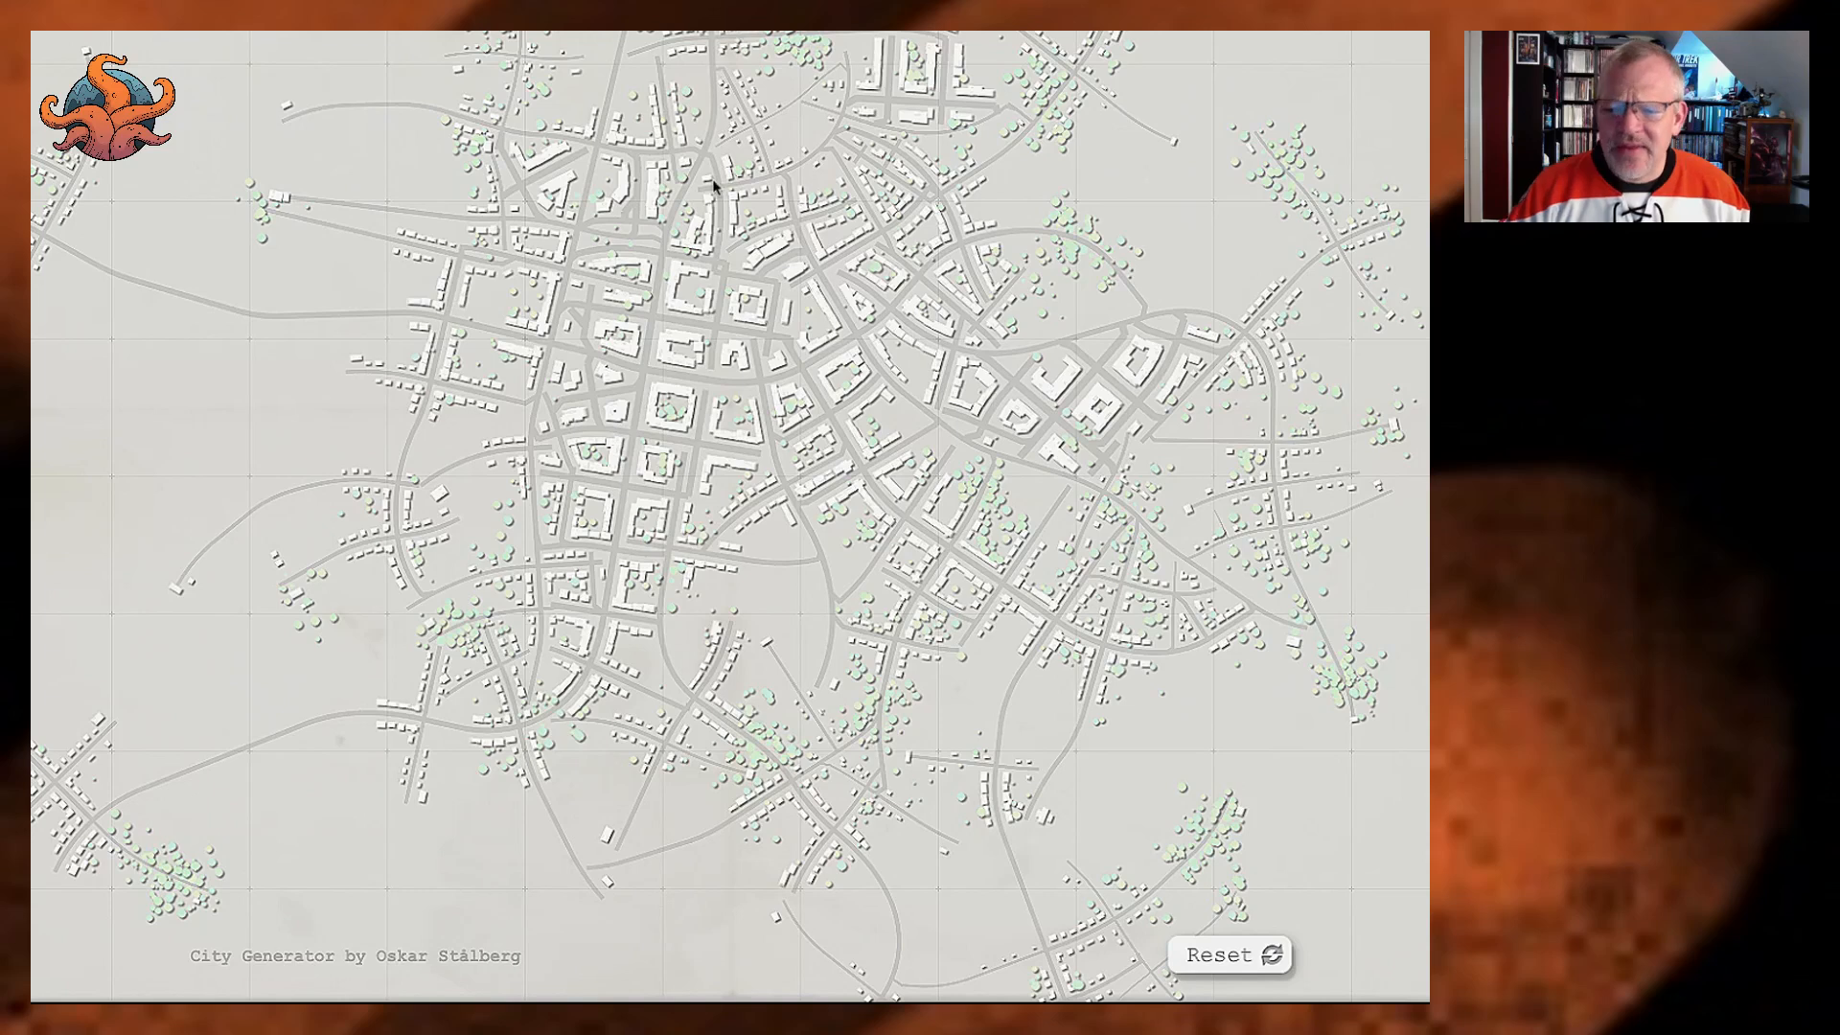
Switch to the browser page with the reddish aerial desert map.
key(ctrl+Tab)
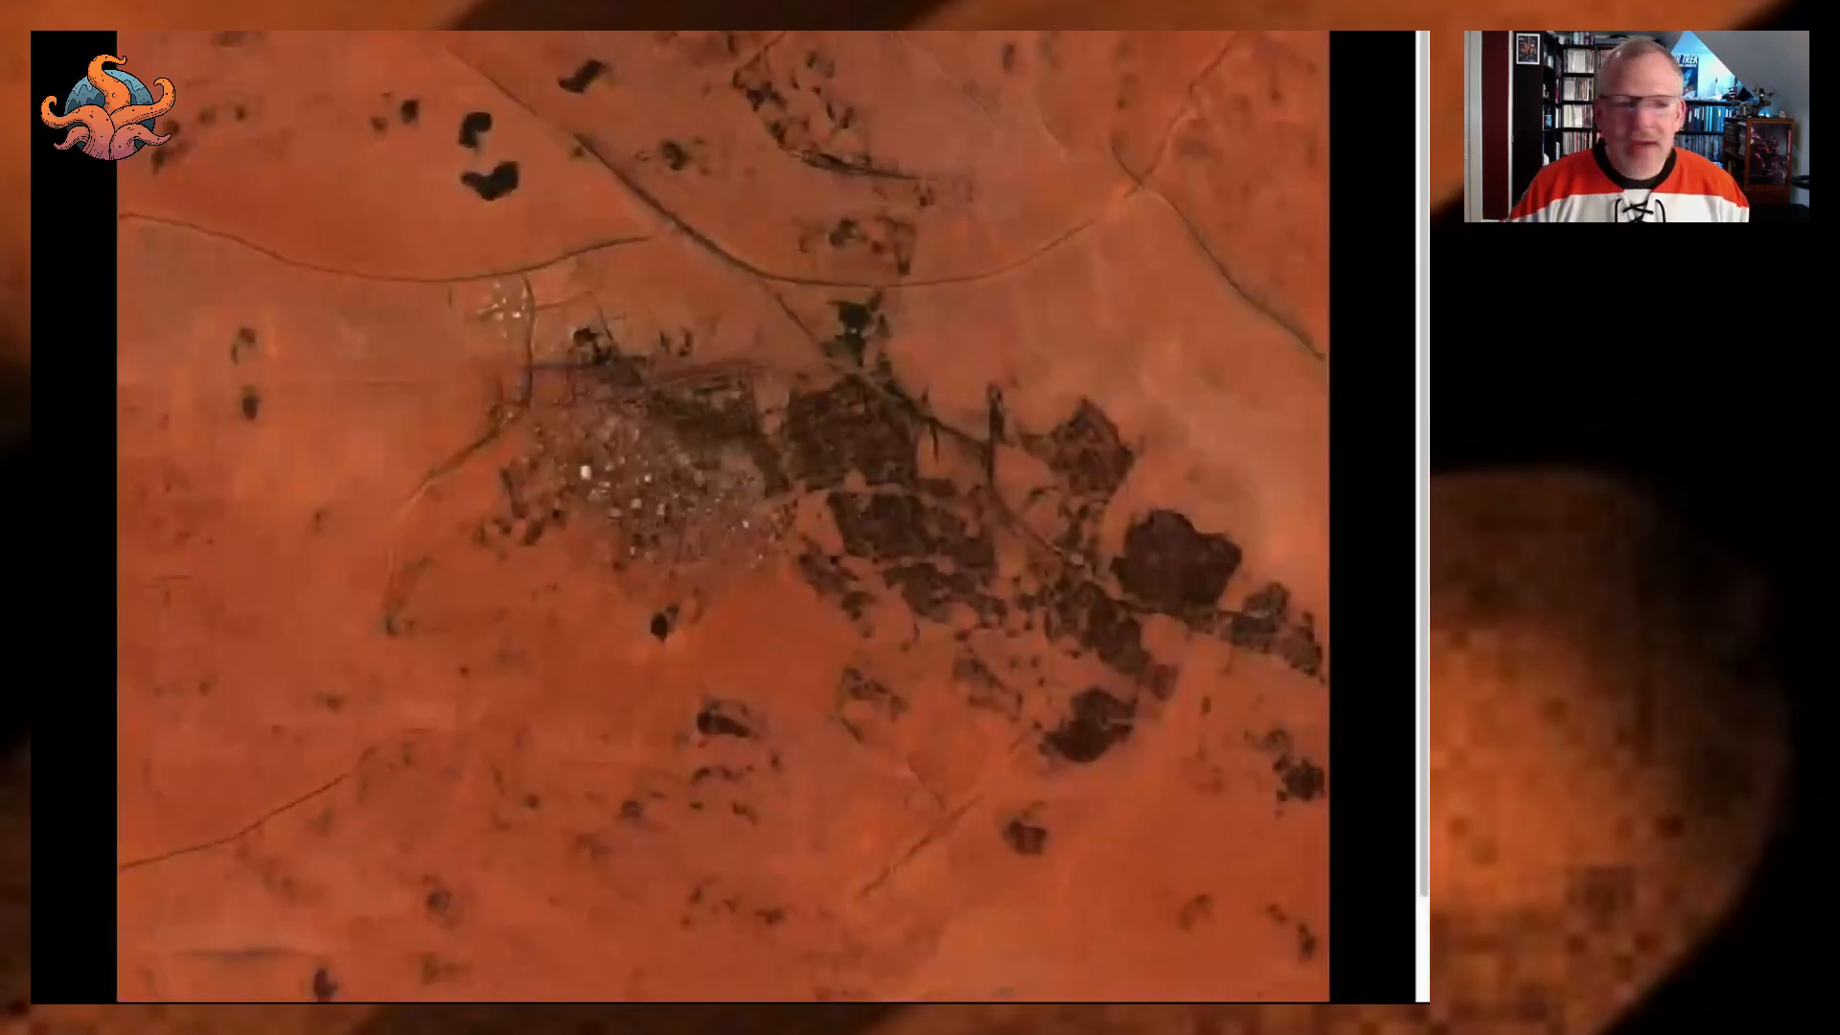